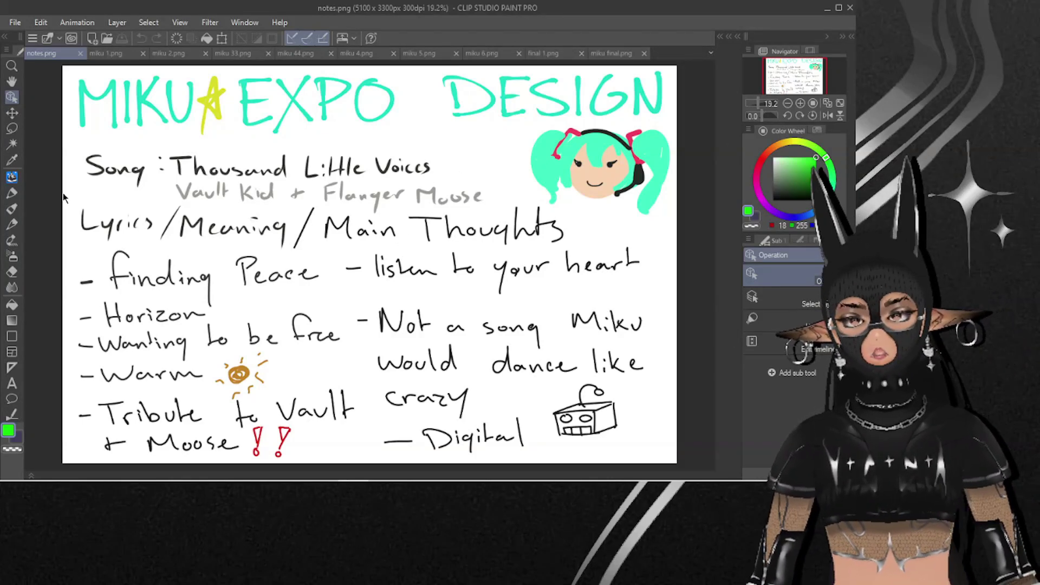
Display the miku 1.png sheet with its five grayscale hairstyle and outfit sketches
{"action": "left_click", "coordinate": [106, 54]}
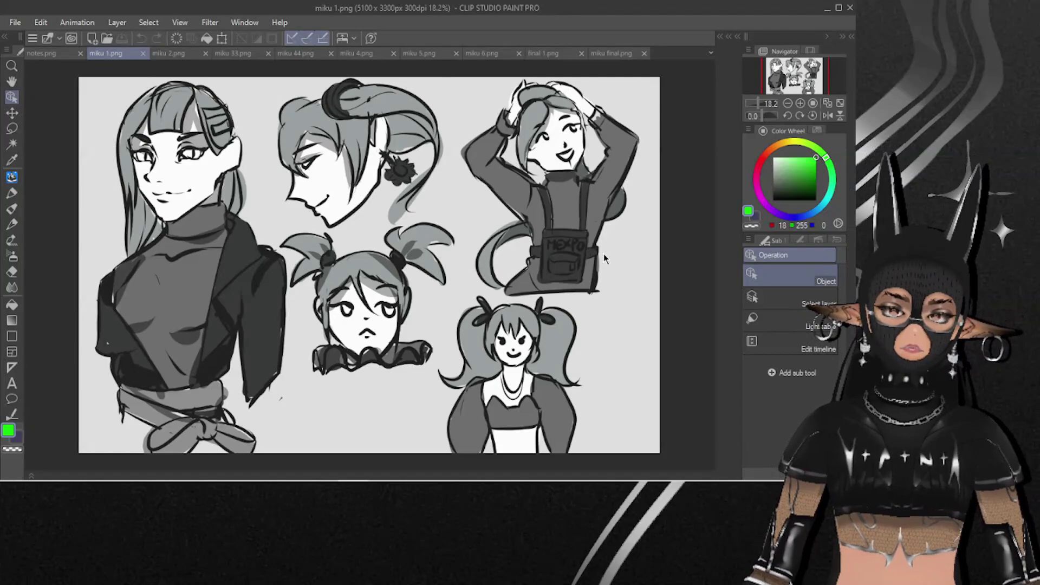
Display the miku 2.png sheet of five more grayscale outfit and hat sketches
{"action": "left_click", "coordinate": [169, 53]}
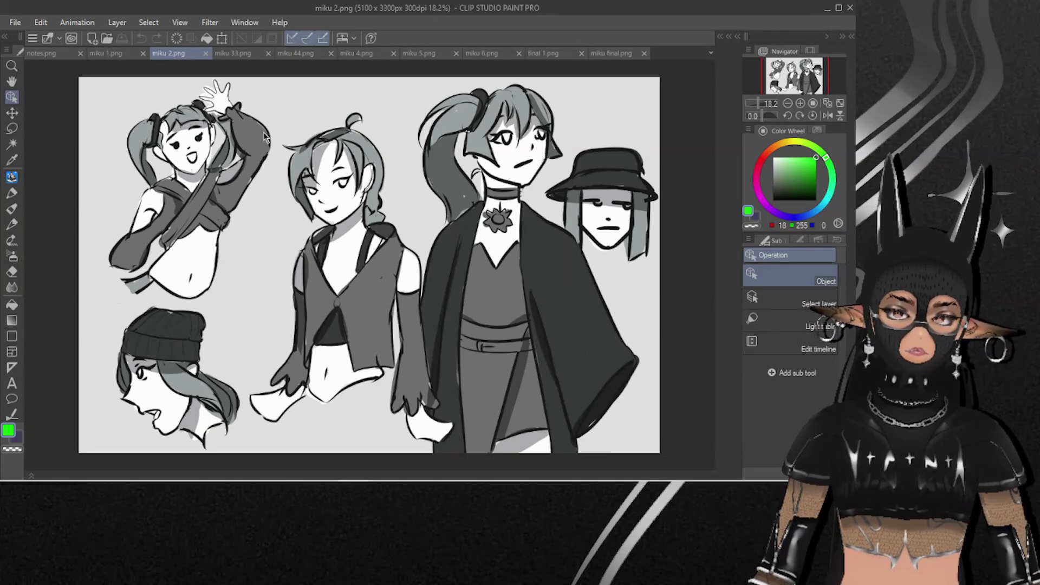
Cycle with Ctrl+Tab to the miku 33.png sheet of portrait, daffodil notes and outfit sketches
{"action": "key", "text": "ctrl+Tab"}
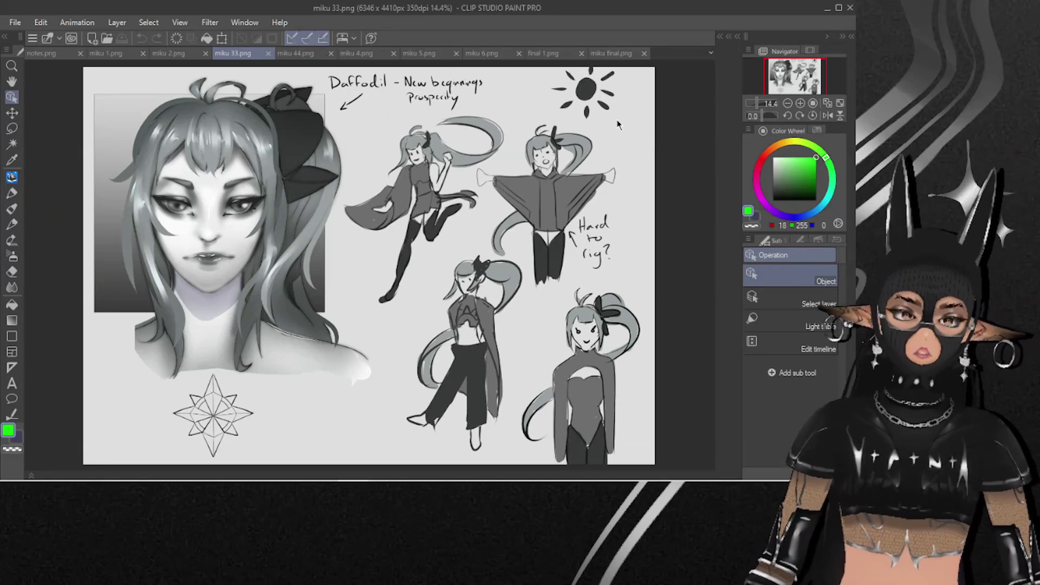
Cycle with Ctrl+Tab to the miku 44.png sheet of three full-body outfit designs
{"action": "key", "text": "ctrl+Tab"}
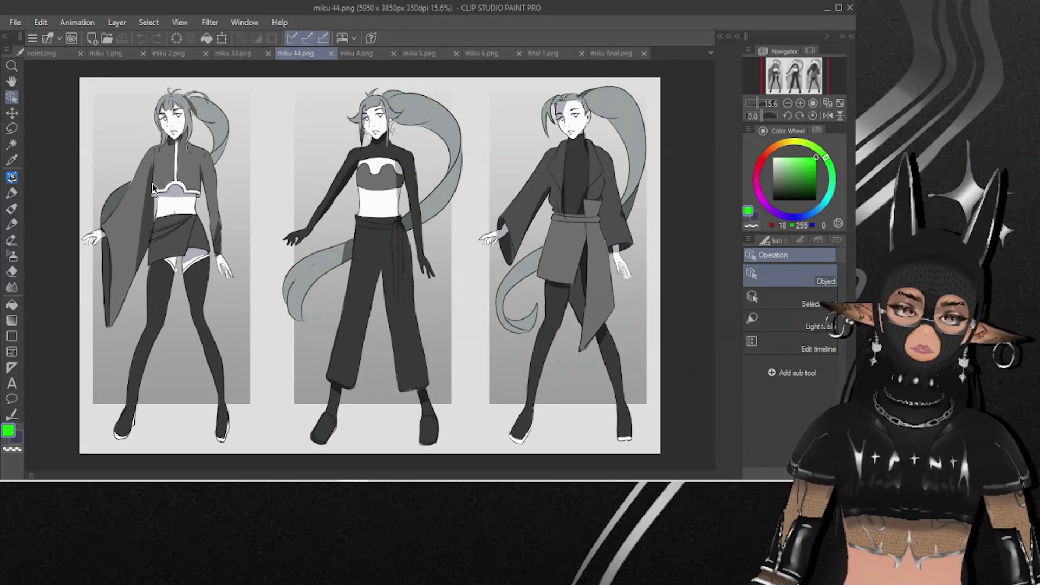
Display the miku 4.png sheet of three outfits on gradient panels, including the twin-bun long skirt
{"action": "left_click", "coordinate": [350, 54]}
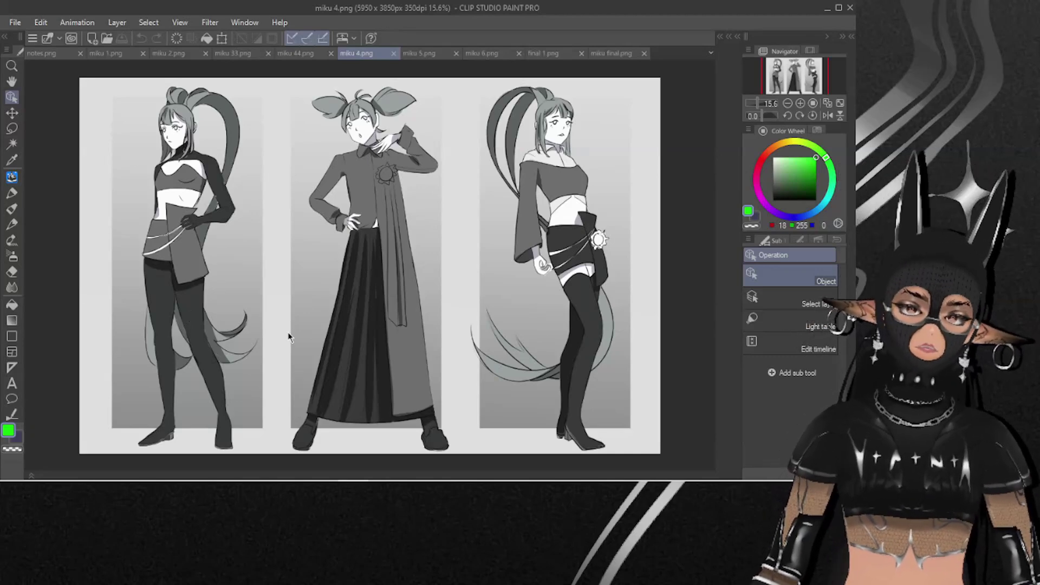
Compare the miku 5.png star-emblem designs against miku 4.png, ending on miku 5.png
{"action": "key", "text": "ctrl+Tab"}
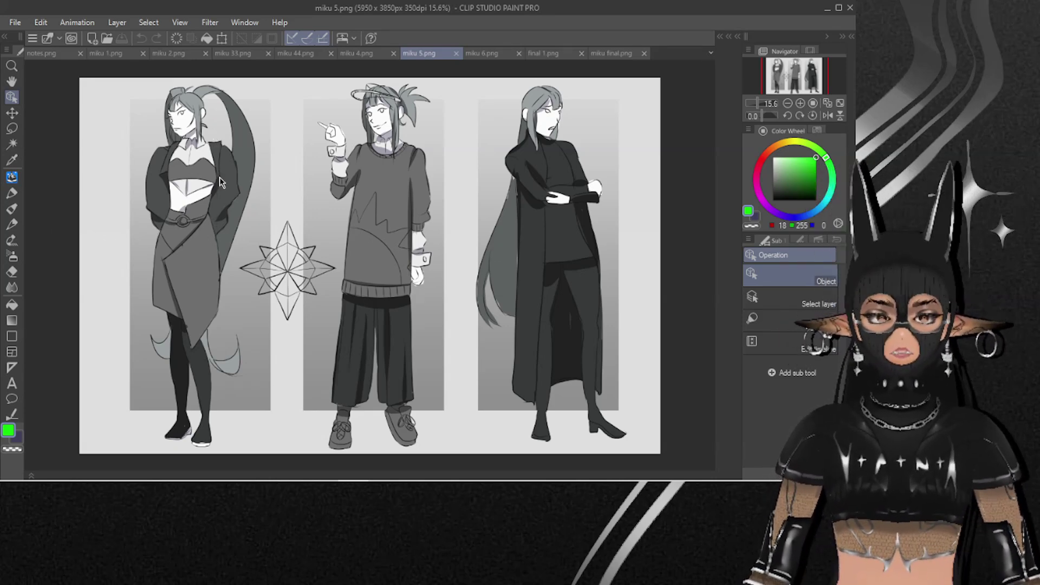
{"action": "left_click", "coordinate": [358, 53]}
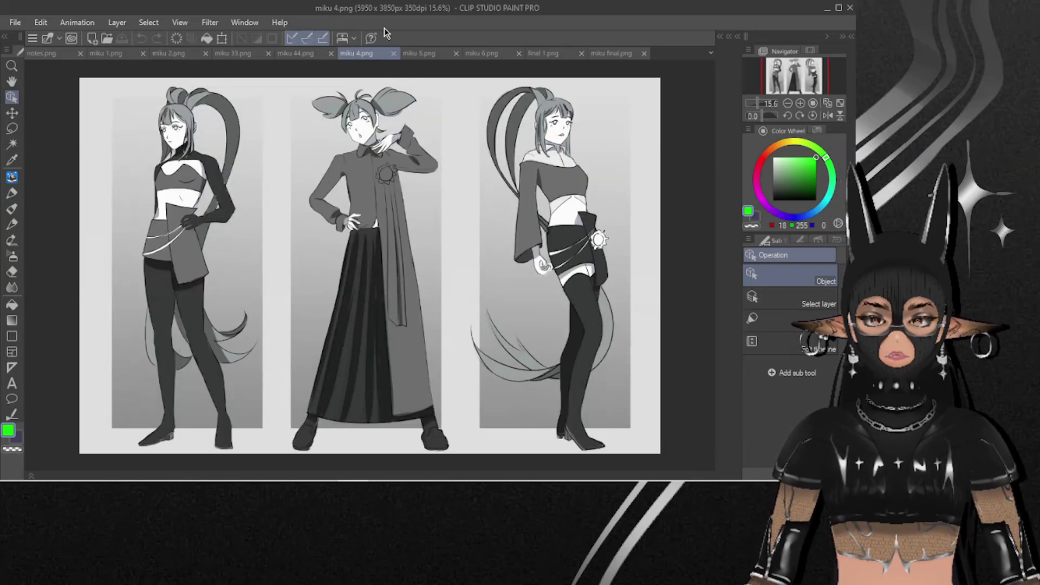
{"action": "left_click", "coordinate": [412, 53]}
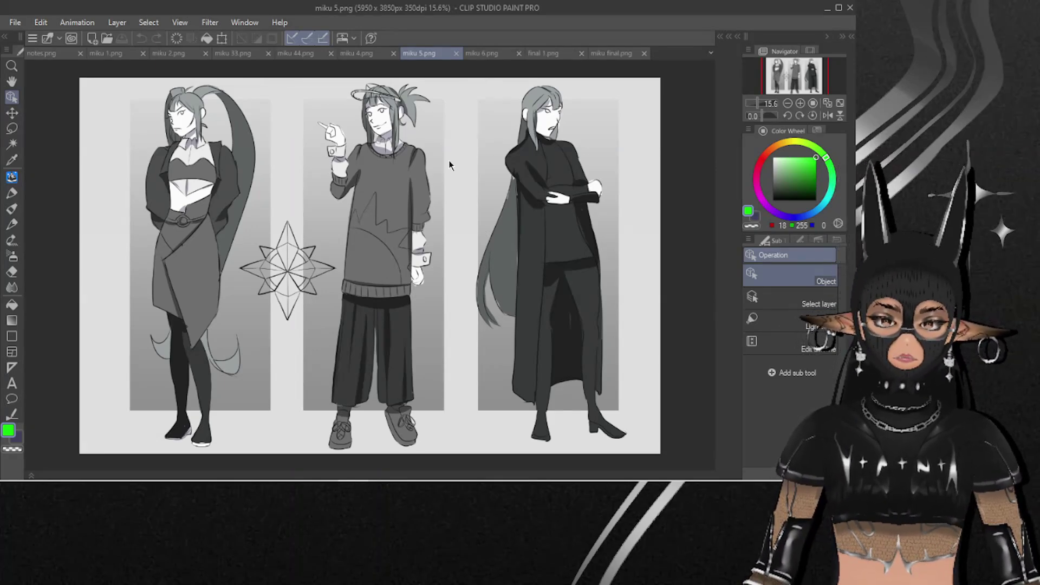
Cycle with Ctrl+Tab to the miku 6.png sheet of track pants and zip-up jacket designs
{"action": "key", "text": "ctrl+Tab"}
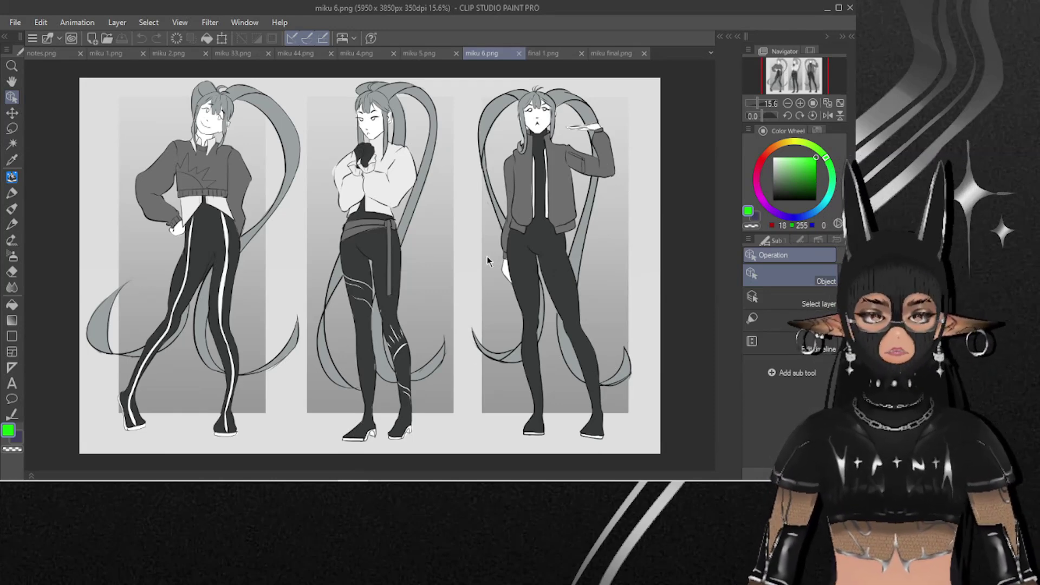
{"action": "left_click", "coordinate": [542, 54]}
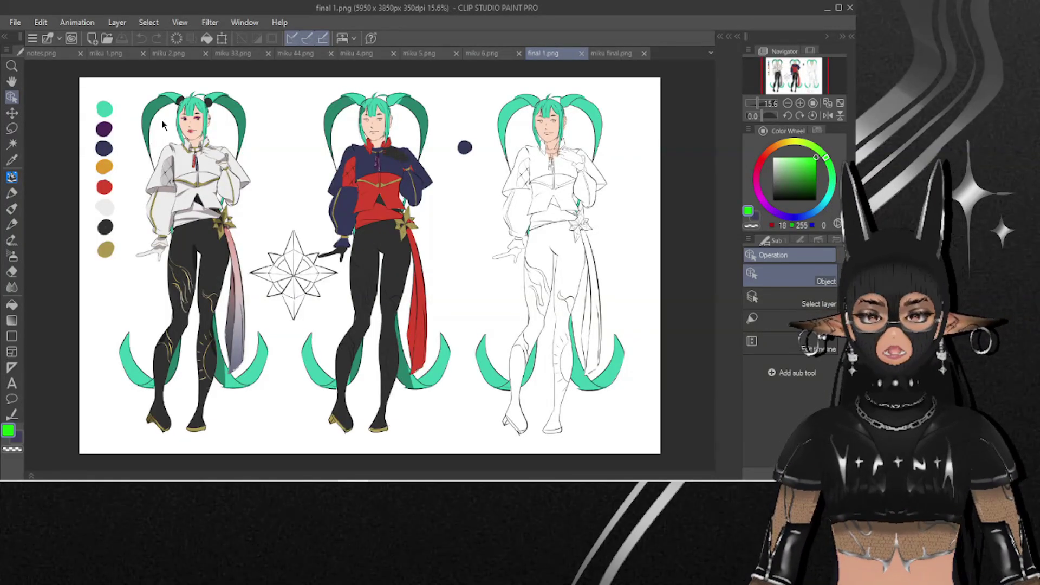
{"action": "scroll", "coordinate": [164, 182], "scroll_direction": "up", "scroll_amount": 2}
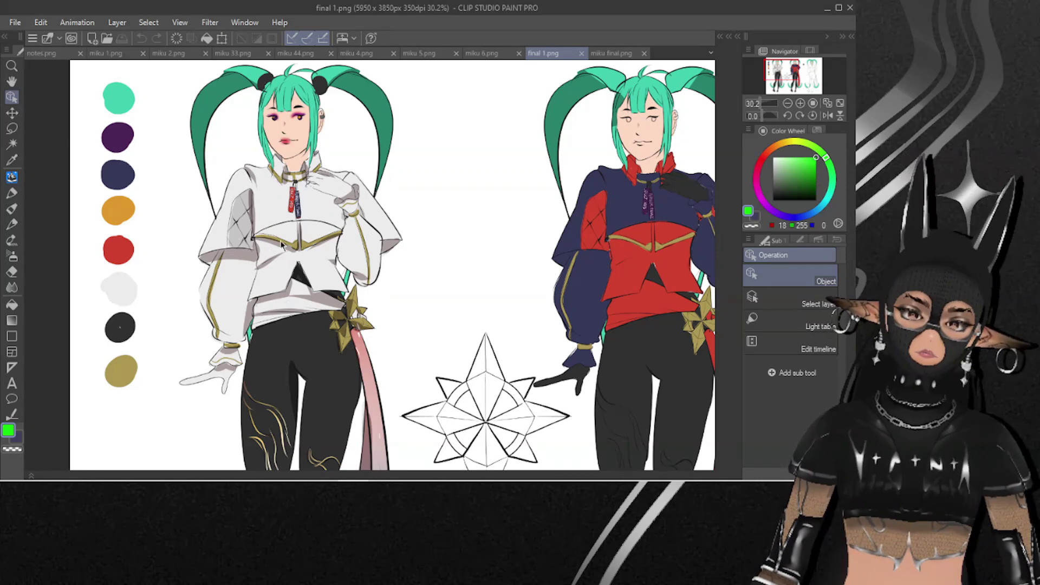
{"action": "scroll", "coordinate": [231, 211], "scroll_direction": "down", "scroll_amount": 1}
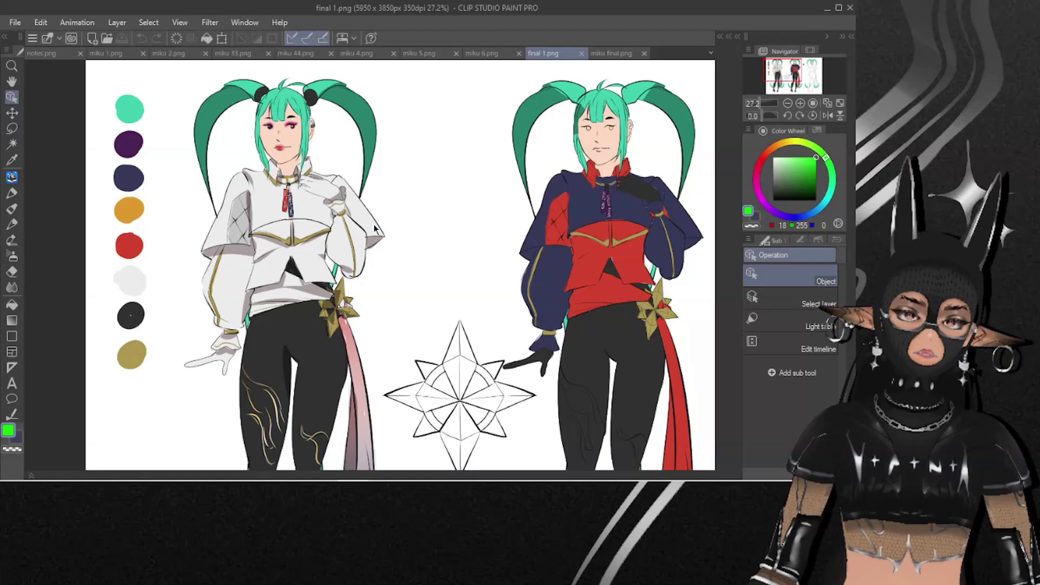
{"action": "scroll", "coordinate": [376, 230], "scroll_direction": "down", "scroll_amount": 2}
{"action": "scroll", "coordinate": [268, 192], "scroll_direction": "up", "scroll_amount": 1}
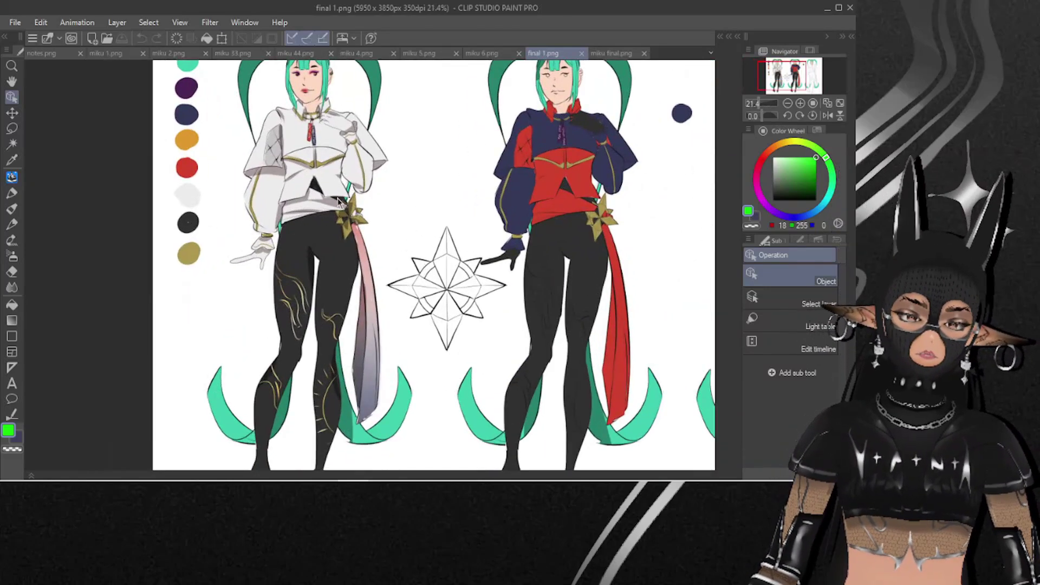
{"action": "scroll", "coordinate": [343, 203], "scroll_direction": "down", "scroll_amount": 1}
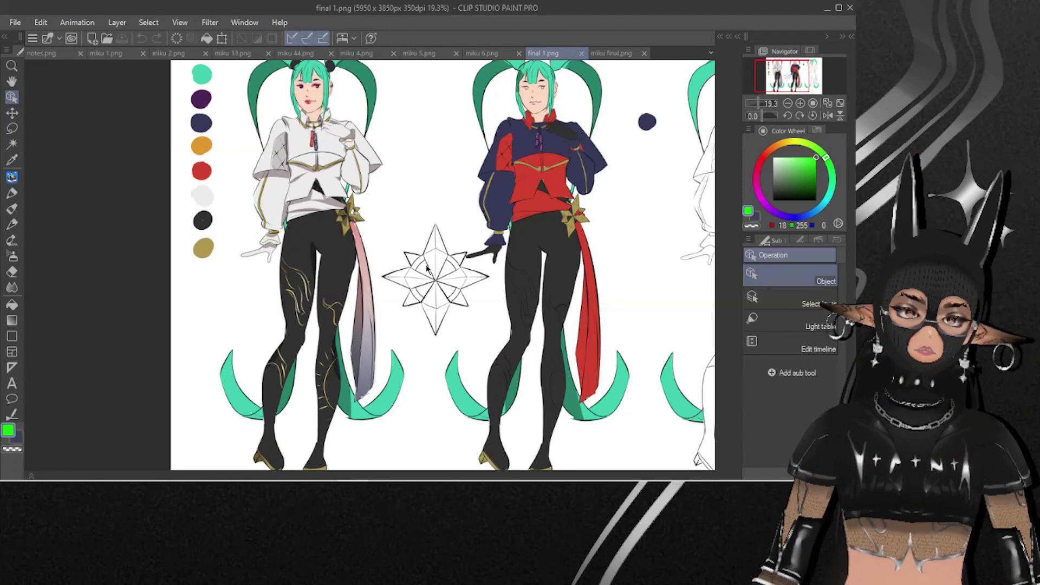
{"action": "scroll", "coordinate": [300, 219], "scroll_direction": "down", "scroll_amount": 1}
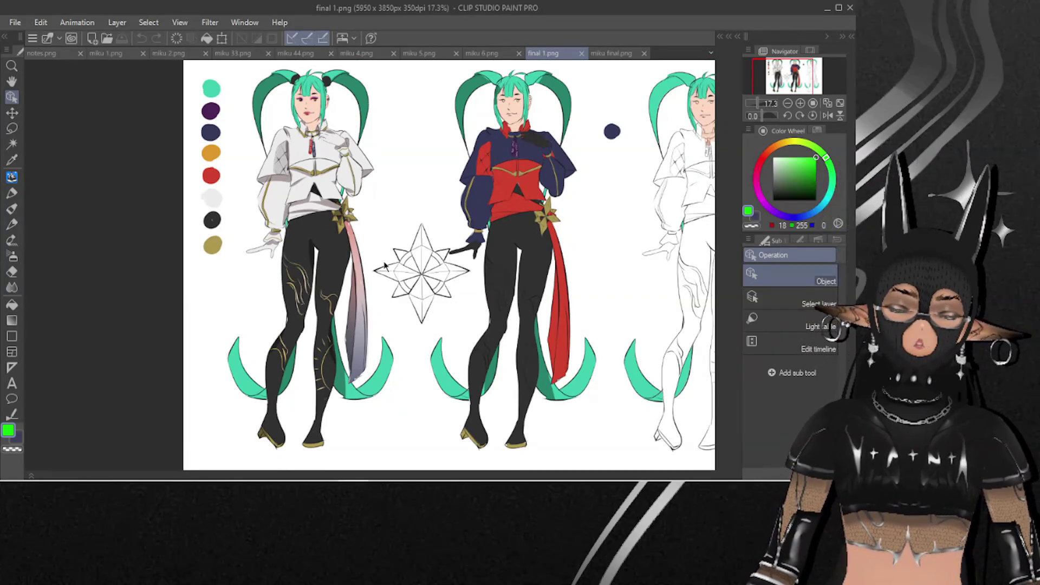
{"action": "scroll", "coordinate": [352, 284], "scroll_direction": "up", "scroll_amount": 1}
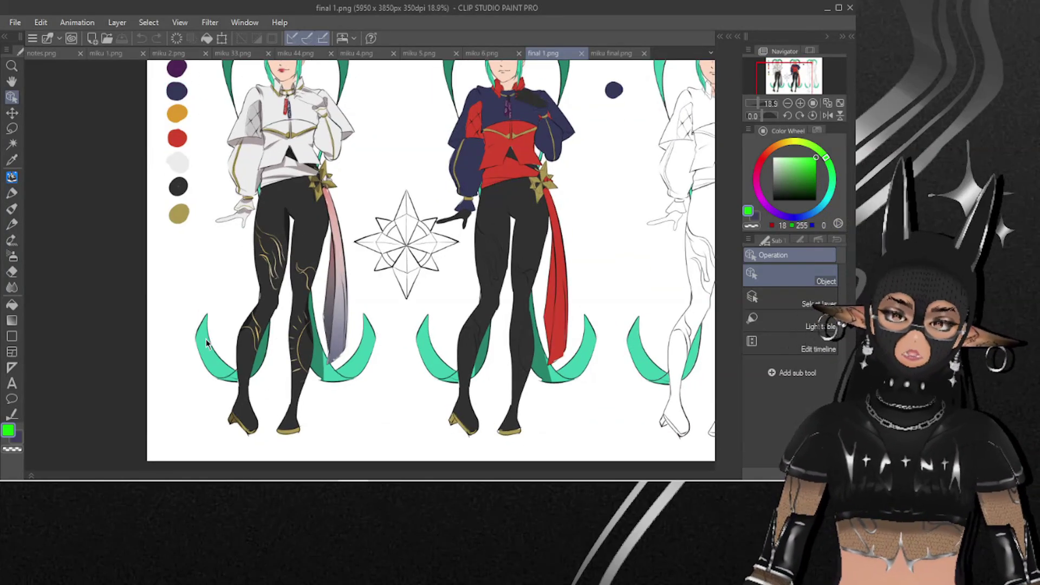
{"action": "scroll", "coordinate": [310, 303], "scroll_direction": "down", "scroll_amount": 2}
{"action": "scroll", "coordinate": [310, 304], "scroll_direction": "up", "scroll_amount": 1}
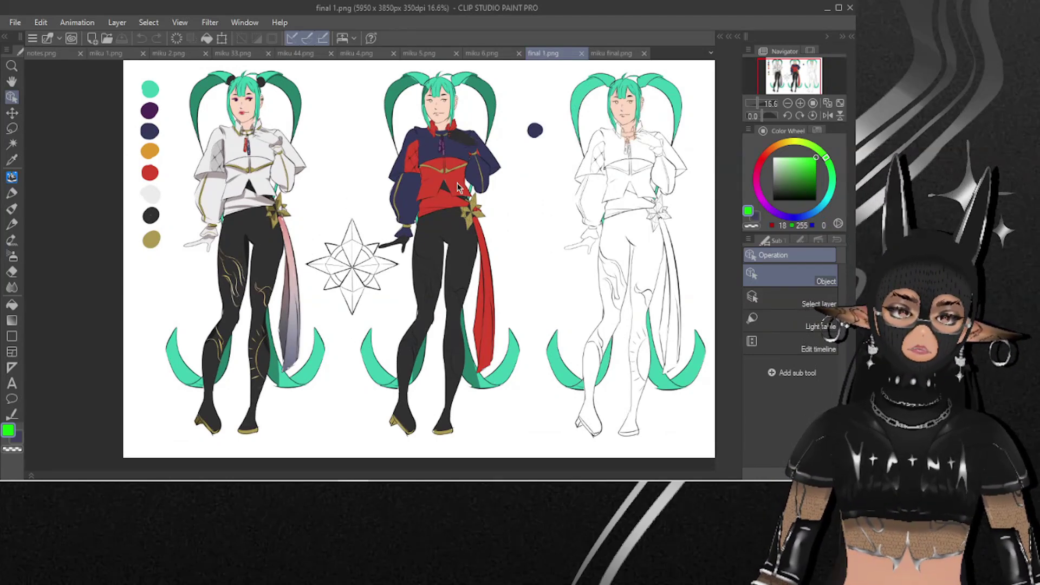
{"action": "scroll", "coordinate": [398, 288], "scroll_direction": "down", "scroll_amount": 1}
{"action": "scroll", "coordinate": [279, 307], "scroll_direction": "up", "scroll_amount": 2}
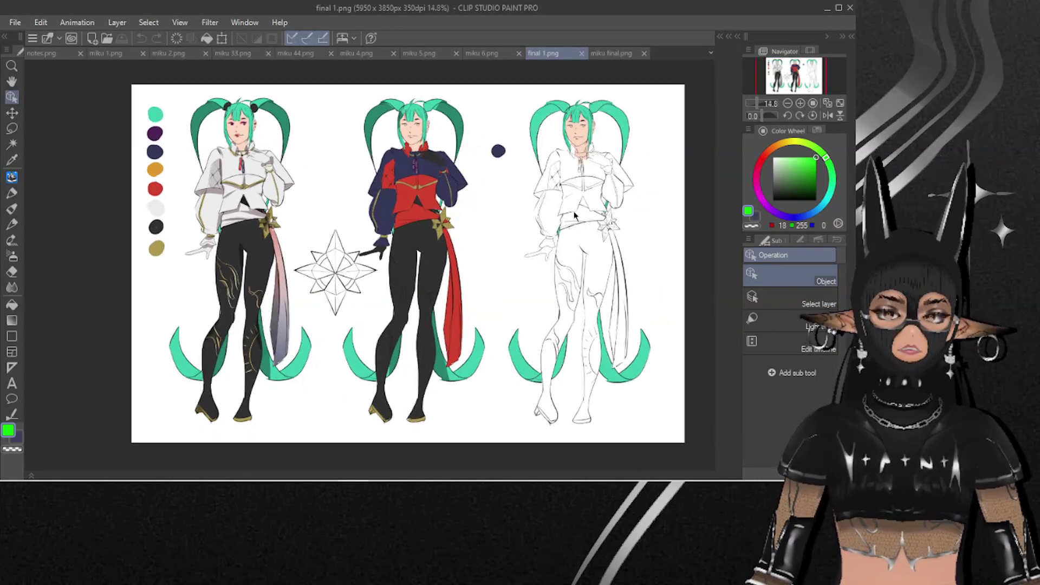
{"action": "scroll", "coordinate": [428, 209], "scroll_direction": "down", "scroll_amount": 1}
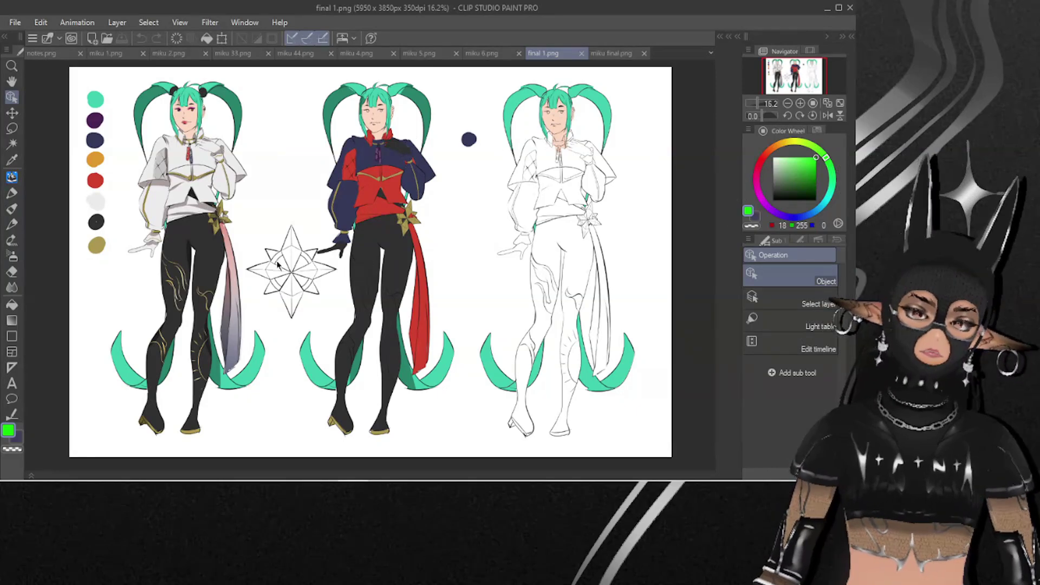
{"action": "scroll", "coordinate": [190, 147], "scroll_direction": "up", "scroll_amount": 2}
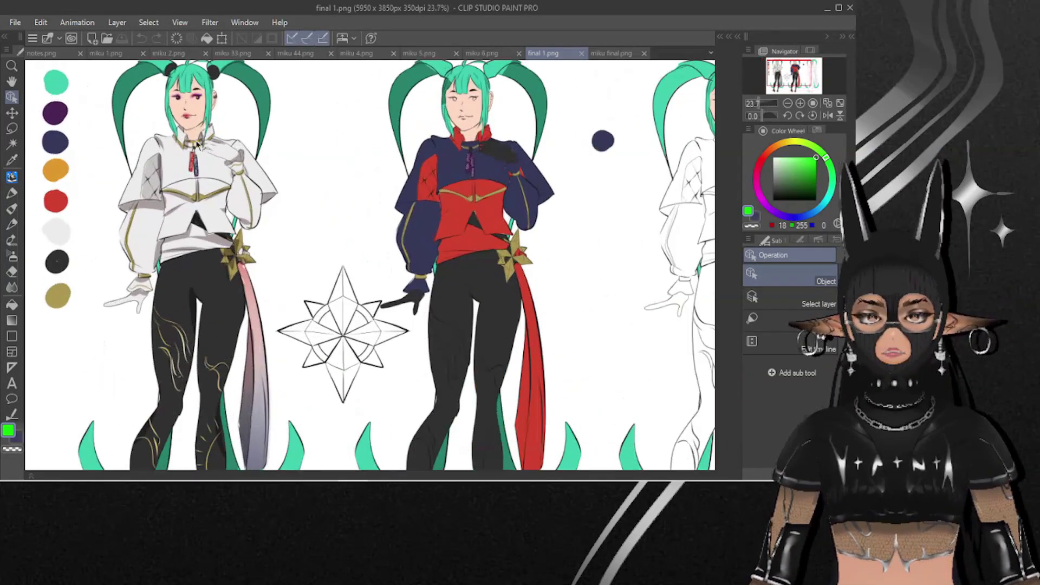
{"action": "scroll", "coordinate": [191, 147], "scroll_direction": "up", "scroll_amount": 4}
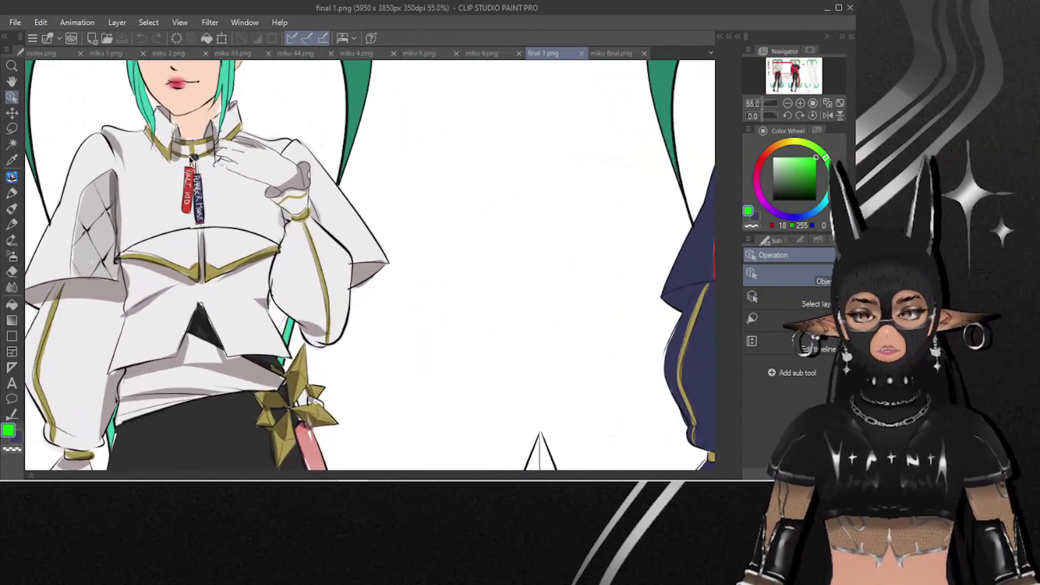
{"action": "scroll", "coordinate": [190, 157], "scroll_direction": "up", "scroll_amount": 1}
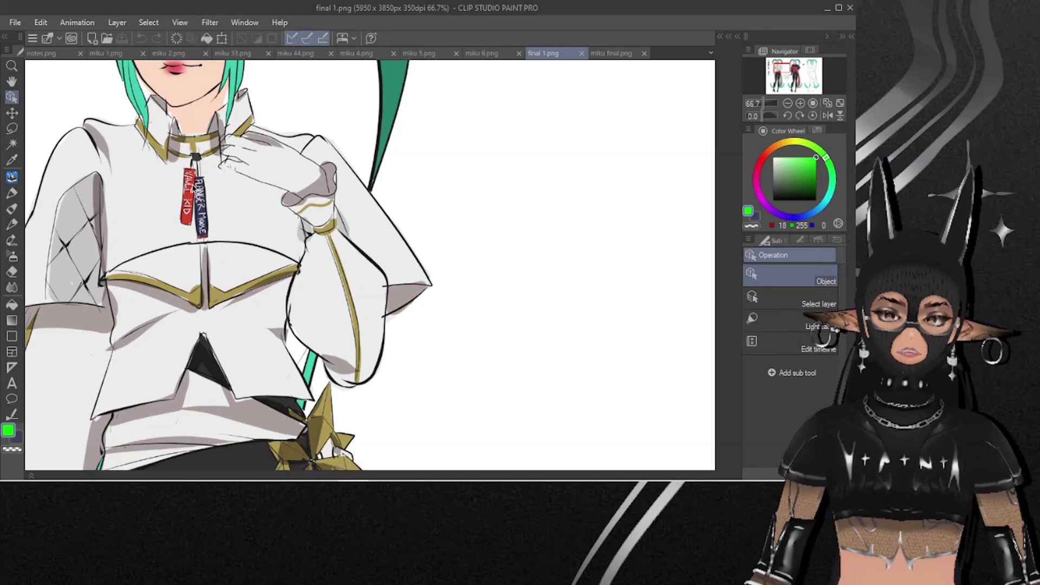
{"action": "scroll", "coordinate": [195, 207], "scroll_direction": "down", "scroll_amount": 1}
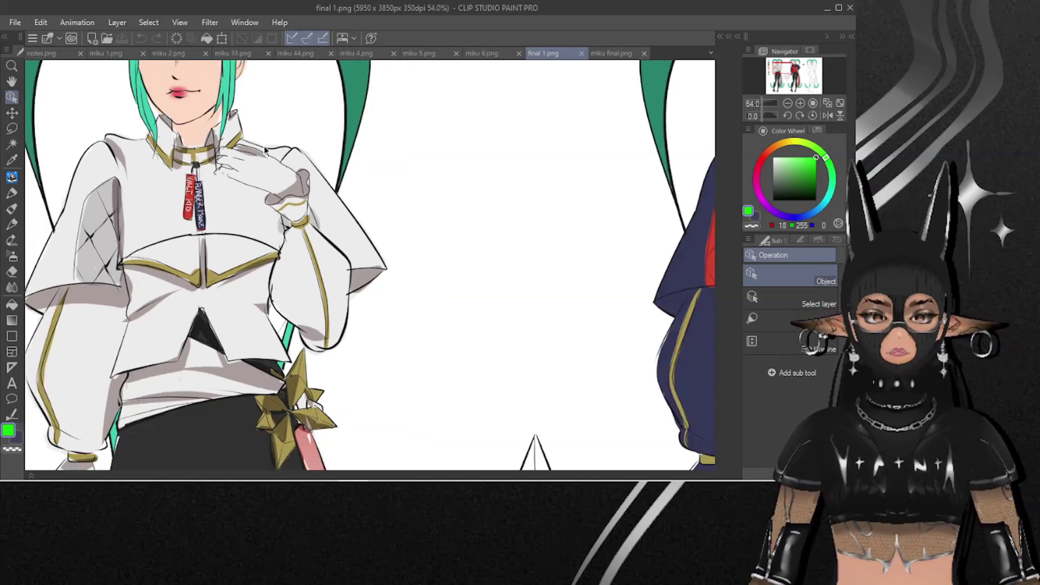
{"action": "scroll", "coordinate": [249, 142], "scroll_direction": "down", "scroll_amount": 1}
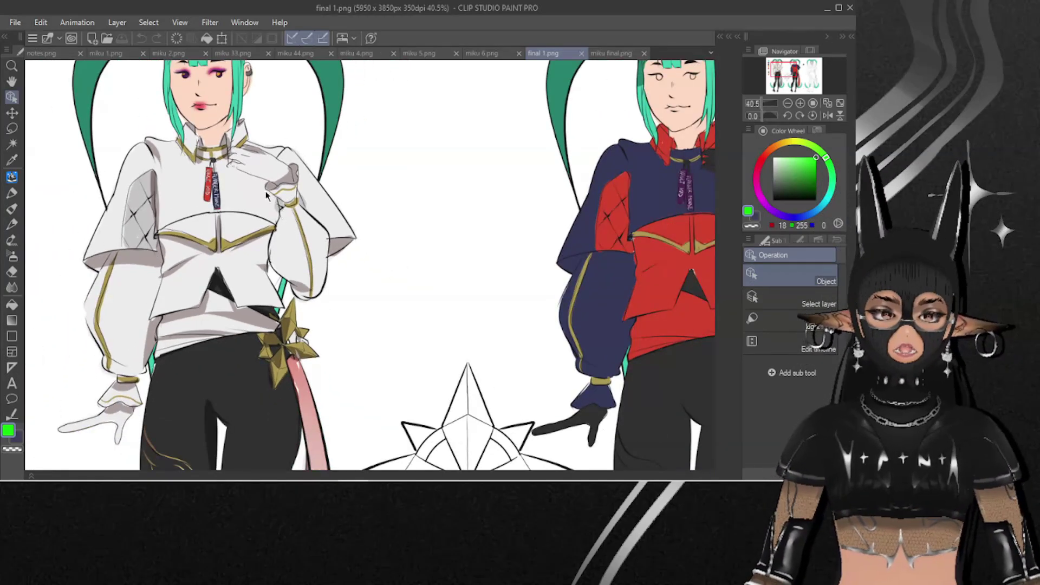
{"action": "scroll", "coordinate": [226, 175], "scroll_direction": "down", "scroll_amount": 1}
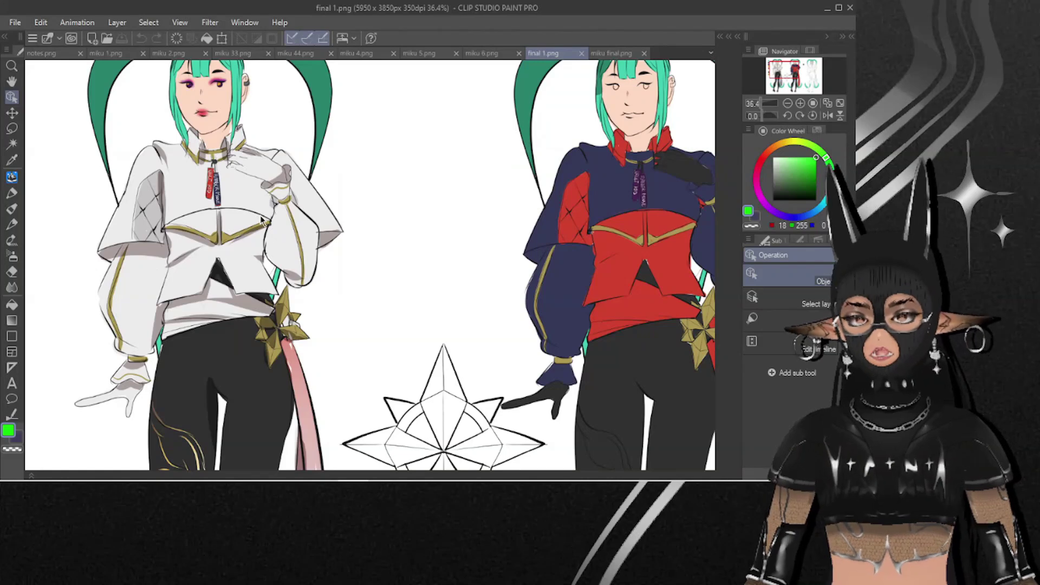
{"action": "key", "text": "ctrl+0"}
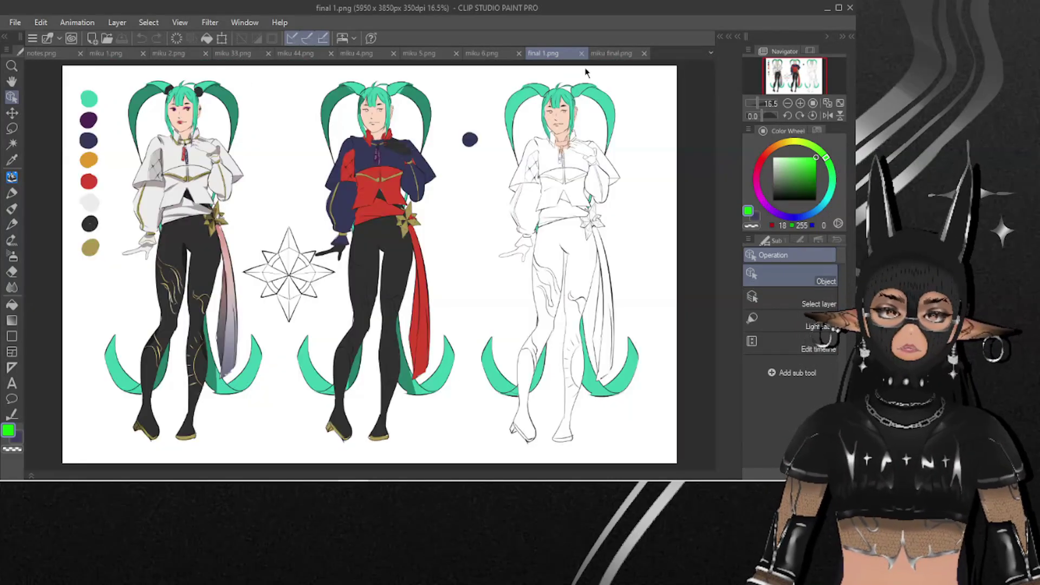
{"action": "left_click", "coordinate": [611, 53]}
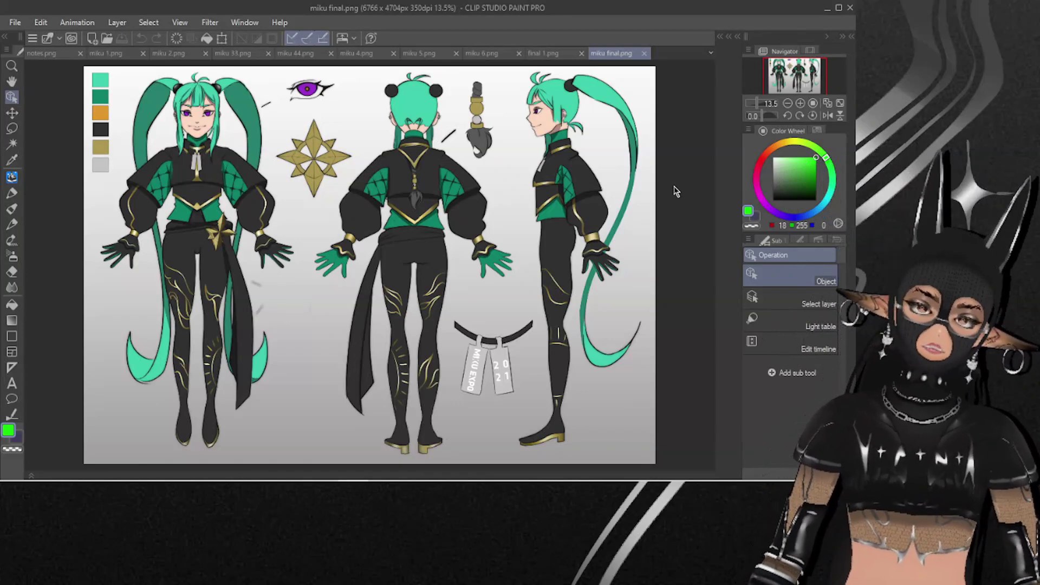
{"action": "scroll", "coordinate": [438, 203], "scroll_direction": "up", "scroll_amount": 4}
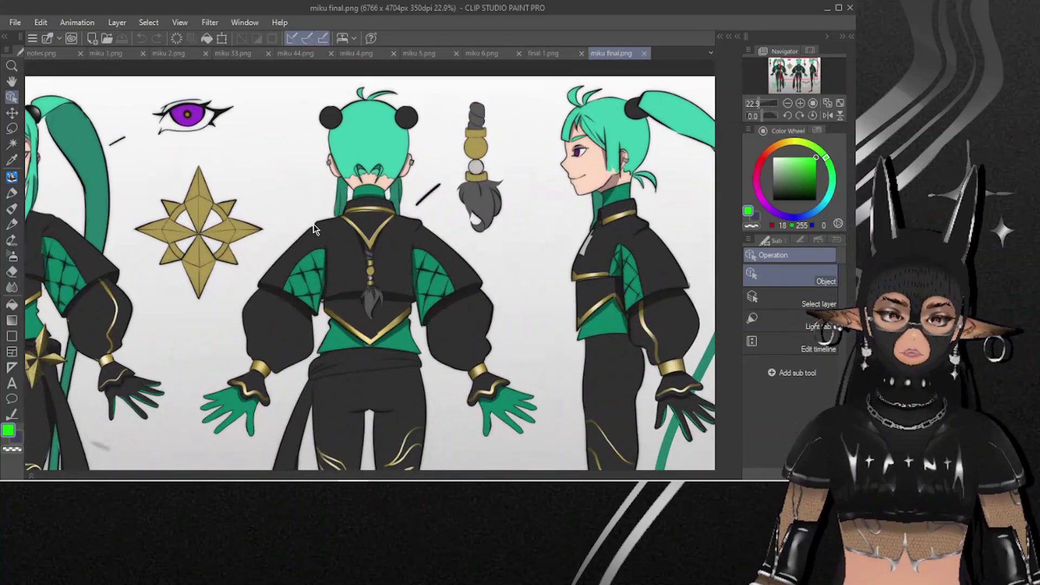
{"action": "scroll", "coordinate": [438, 301], "scroll_direction": "down", "scroll_amount": 2}
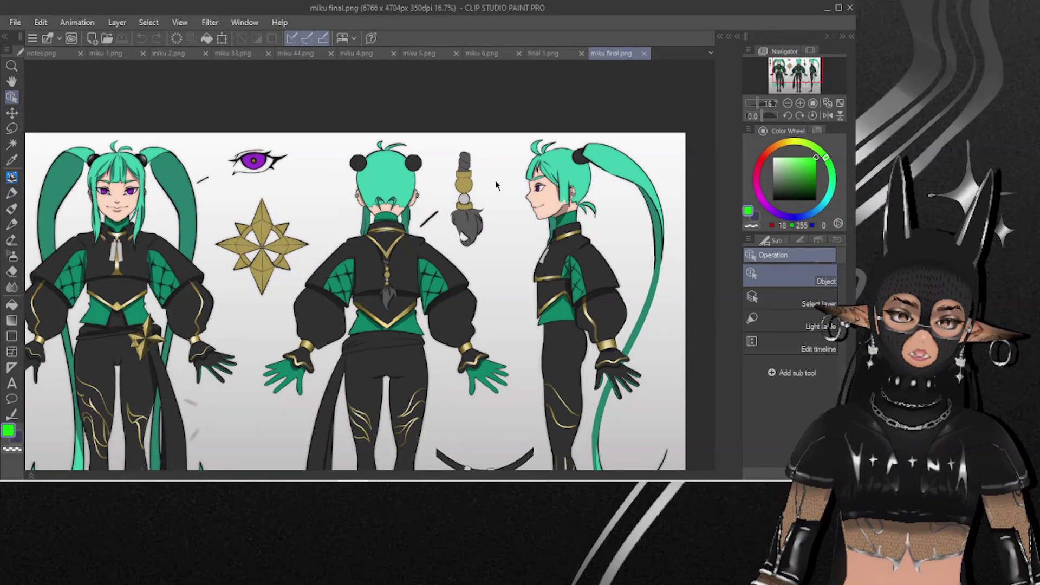
{"action": "key", "text": "ctrl+0"}
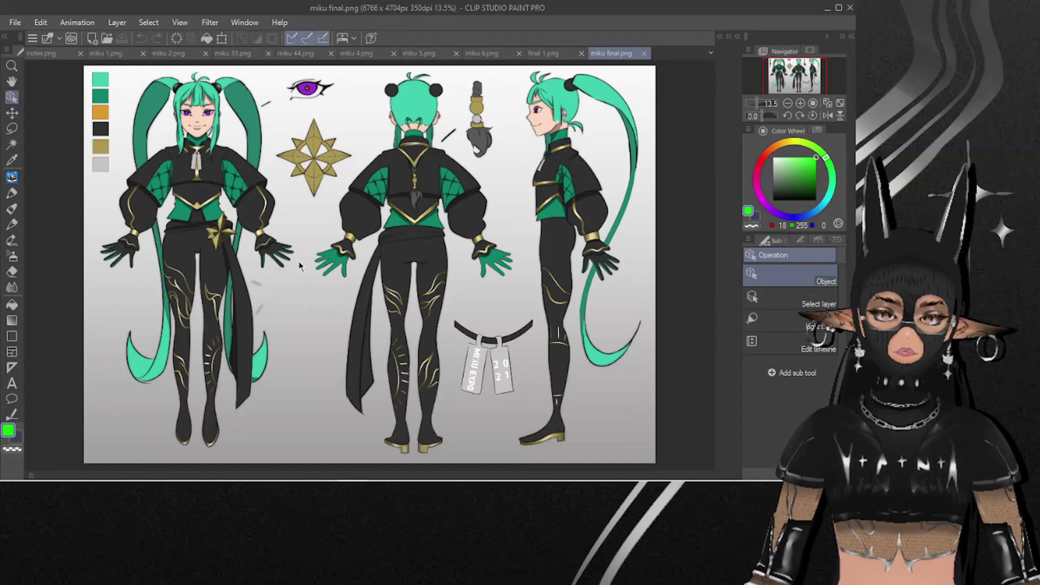
{"action": "scroll", "coordinate": [168, 209], "scroll_direction": "up", "scroll_amount": 1}
{"action": "scroll", "coordinate": [168, 209], "scroll_direction": "down", "scroll_amount": 1}
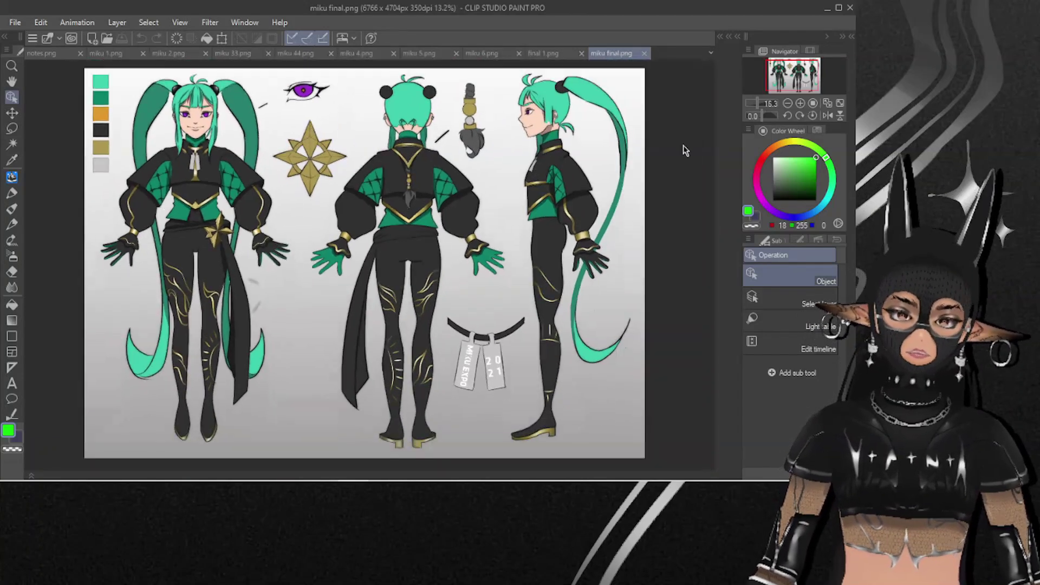
{"action": "left_click", "coordinate": [828, 103]}
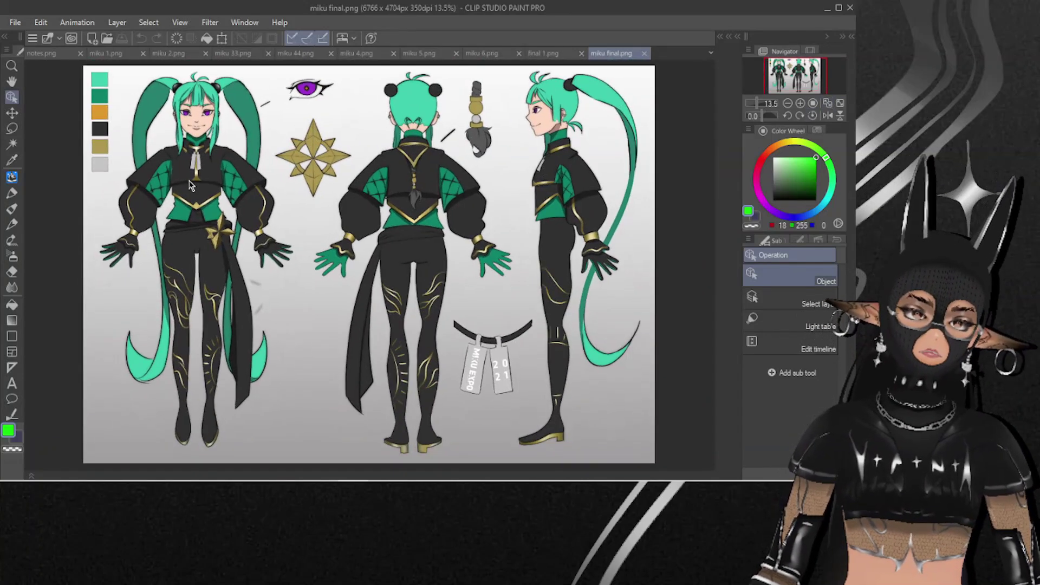
{"action": "scroll", "coordinate": [195, 201], "scroll_direction": "up", "scroll_amount": 1}
{"action": "scroll", "coordinate": [243, 214], "scroll_direction": "up", "scroll_amount": 1}
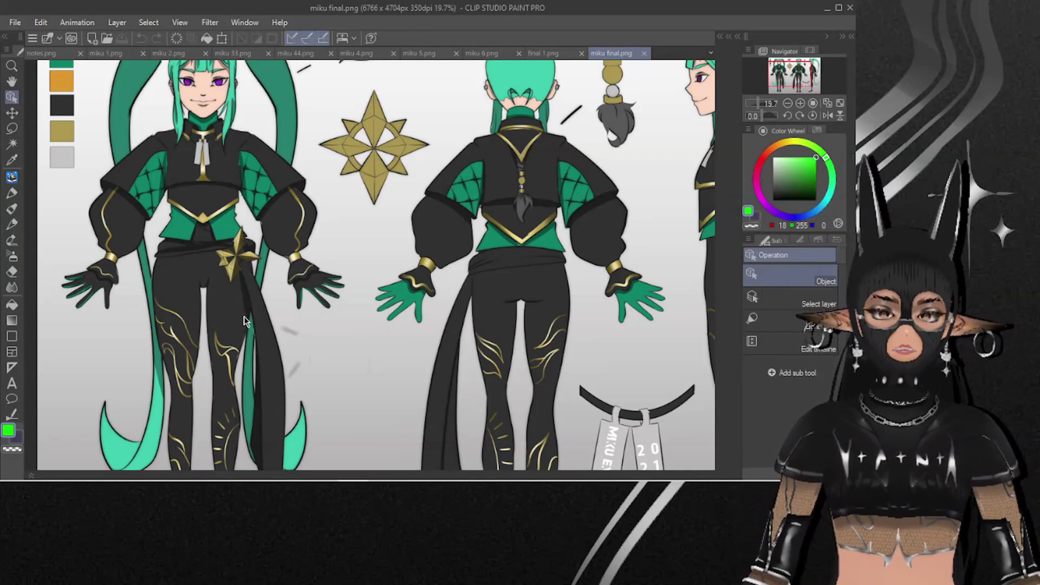
{"action": "scroll", "coordinate": [220, 225], "scroll_direction": "down", "scroll_amount": 1}
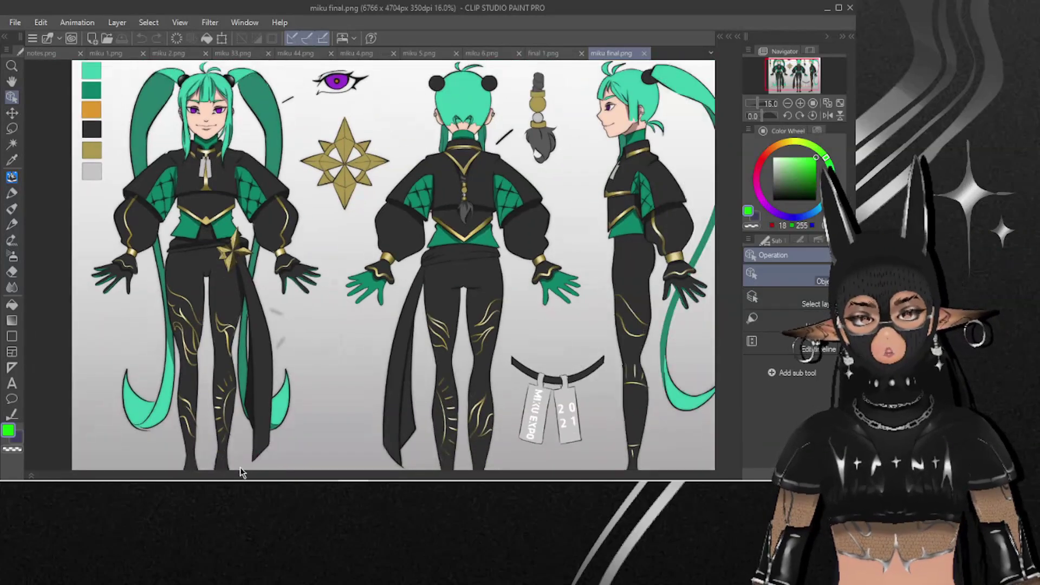
{"action": "scroll", "coordinate": [143, 122], "scroll_direction": "down", "scroll_amount": 1}
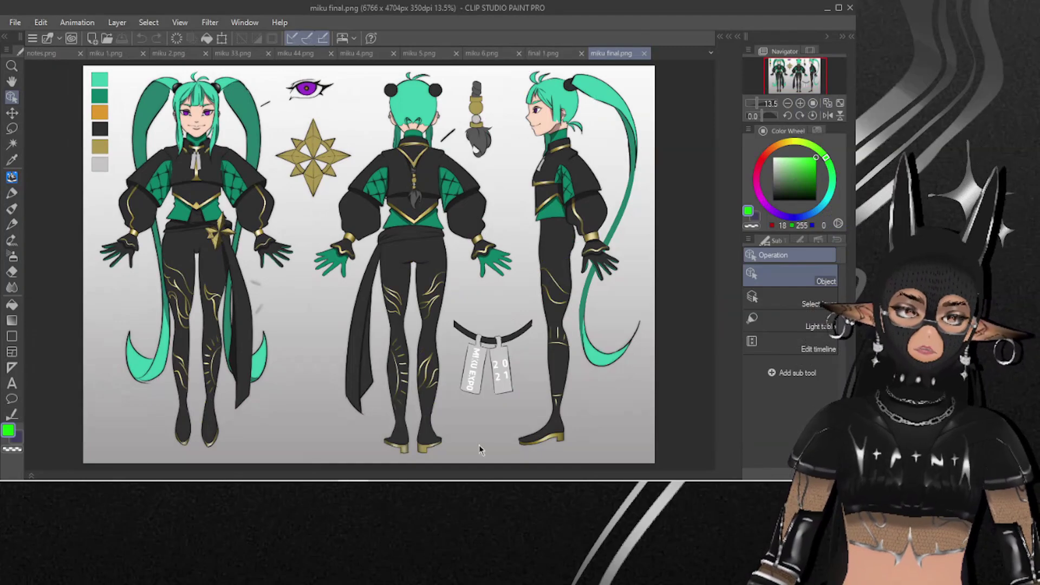
{"action": "scroll", "coordinate": [527, 404], "scroll_direction": "up", "scroll_amount": 1}
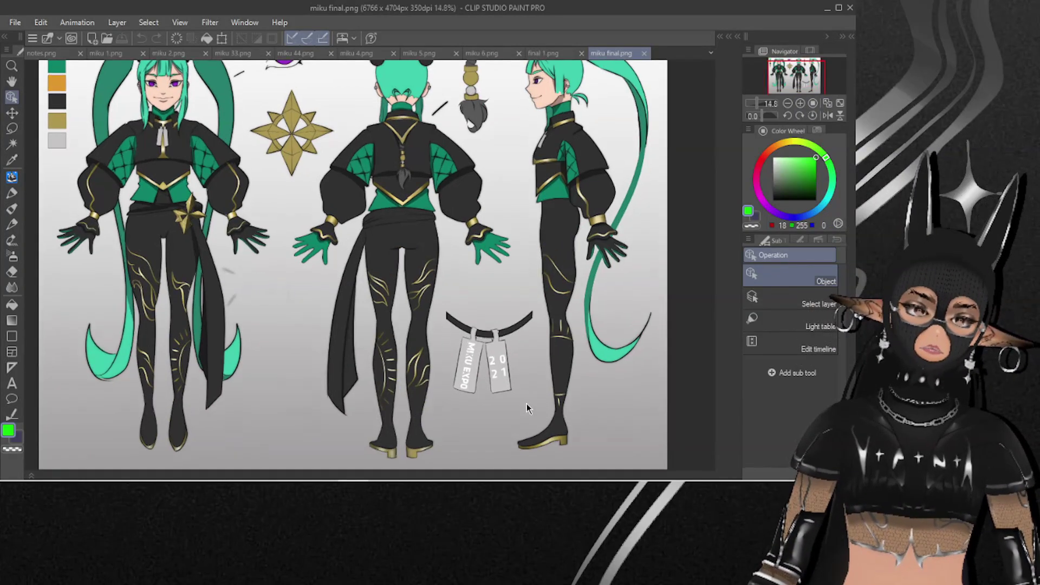
{"action": "scroll", "coordinate": [527, 404], "scroll_direction": "up", "scroll_amount": 1}
{"action": "scroll", "coordinate": [527, 404], "scroll_direction": "up", "scroll_amount": 1}
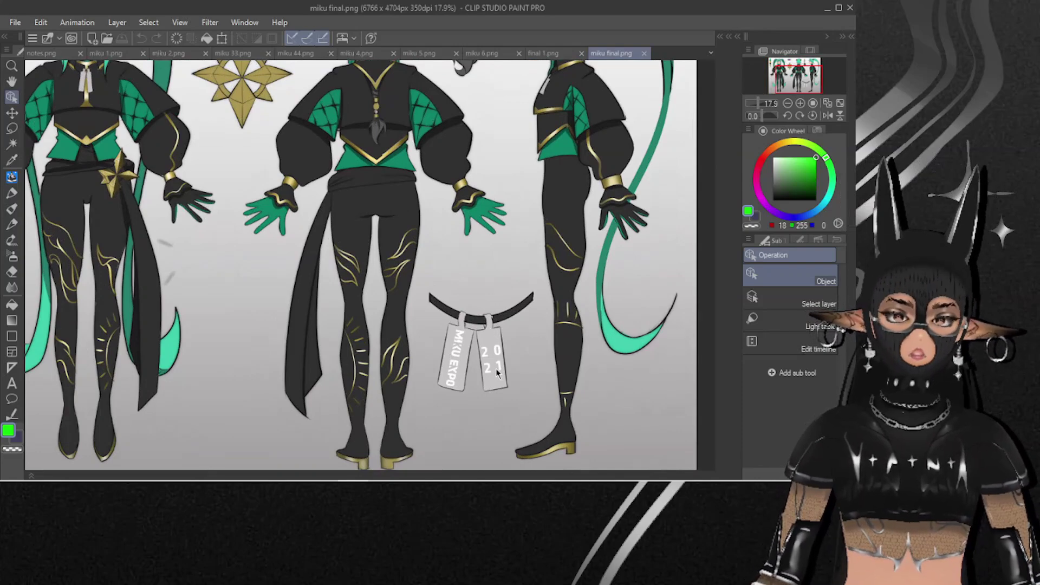
{"action": "scroll", "coordinate": [493, 379], "scroll_direction": "down", "scroll_amount": 1}
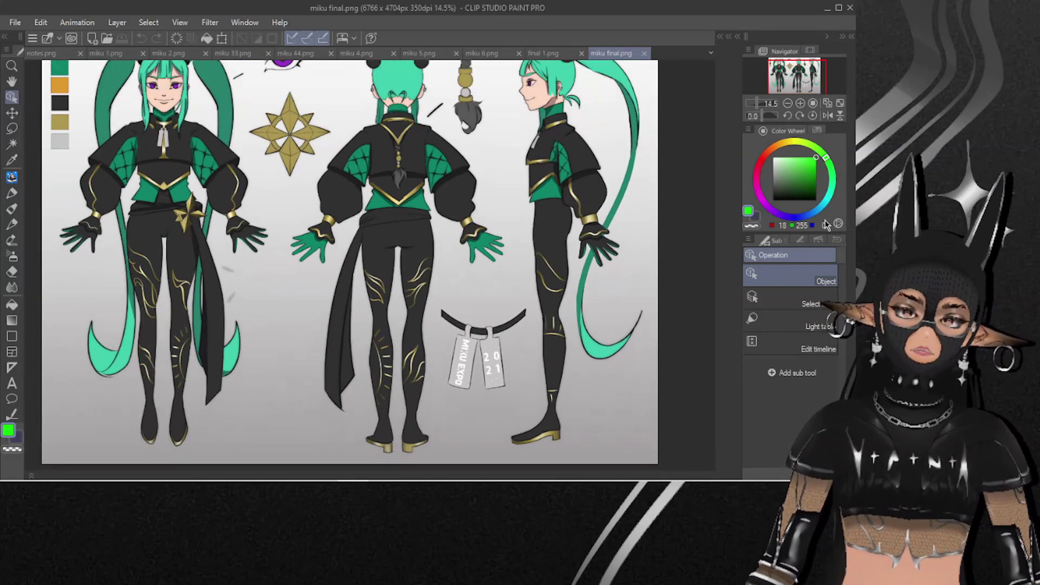
{"action": "left_click", "coordinate": [828, 103]}
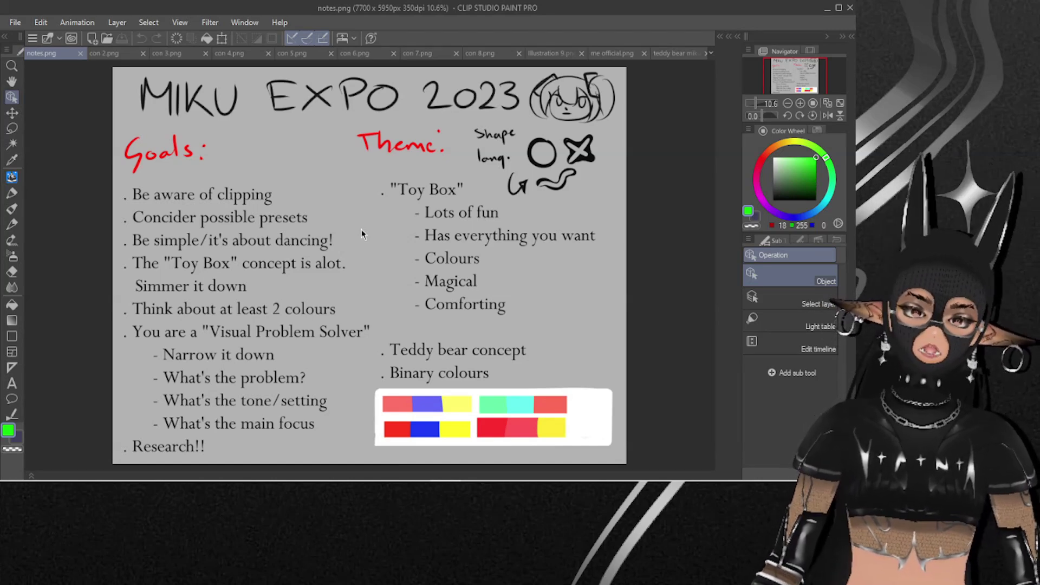
Cycle with Ctrl+Tab from notes.png to the con 2.png concept sheet
{"action": "key", "text": "ctrl+Tab"}
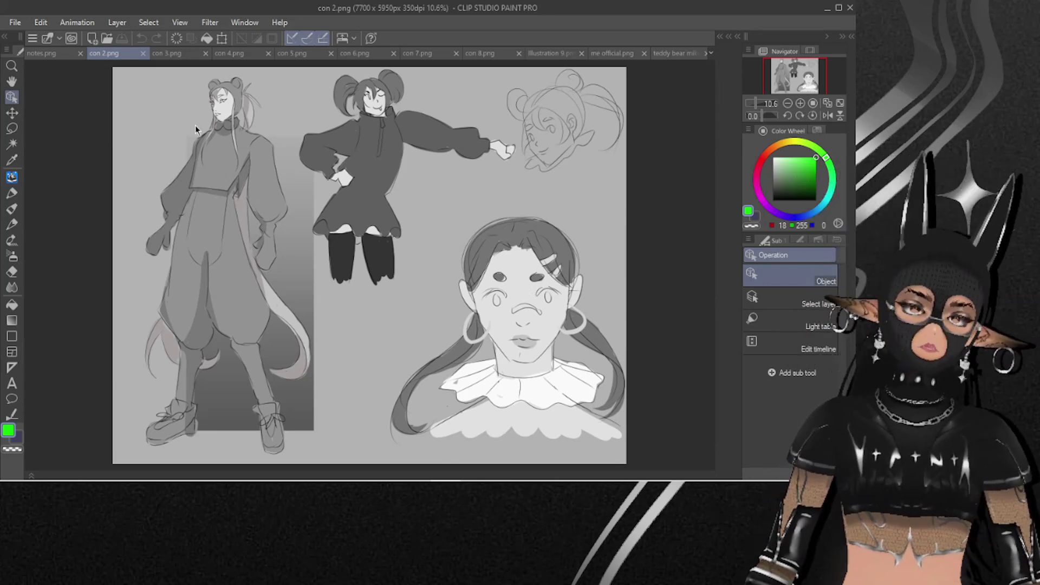
Cycle with Ctrl+Tab from con 2.png to the con 3.png outfit concept sheet
{"action": "key", "text": "ctrl+Tab"}
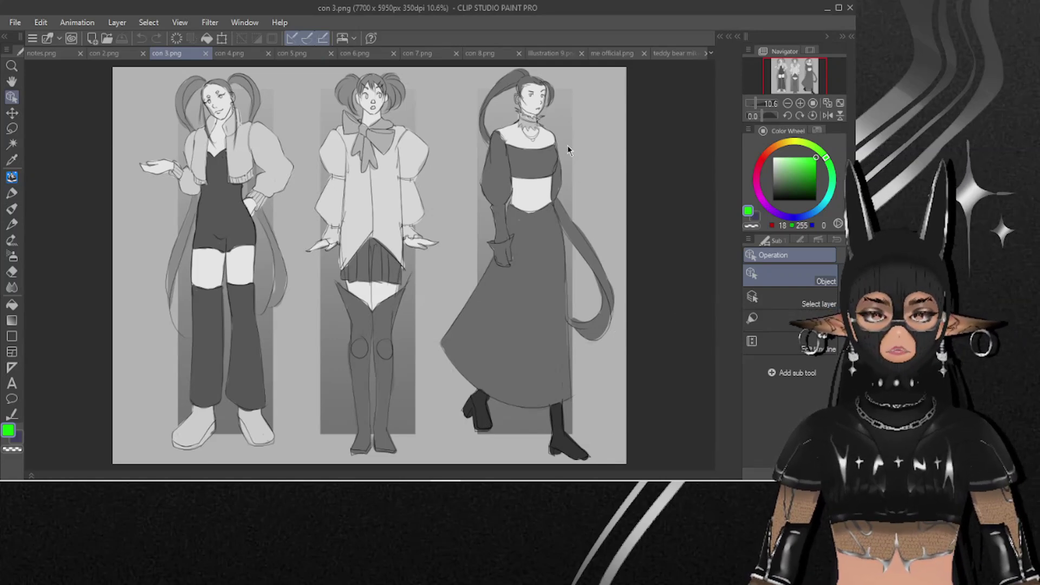
Display the con 4.png sheet of scarf, off-shoulder and shirt-and-tie outfit concepts
{"action": "left_click", "coordinate": [232, 53]}
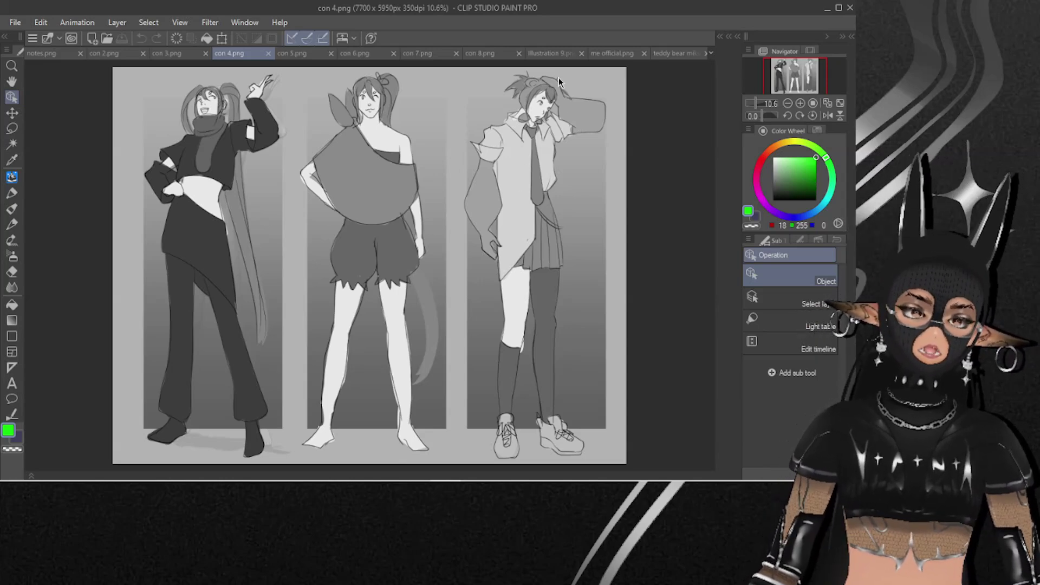
Flip through the con 2 and con 4 sheets, ending on the cyan-haired con 5 concept
{"action": "left_click", "coordinate": [105, 54]}
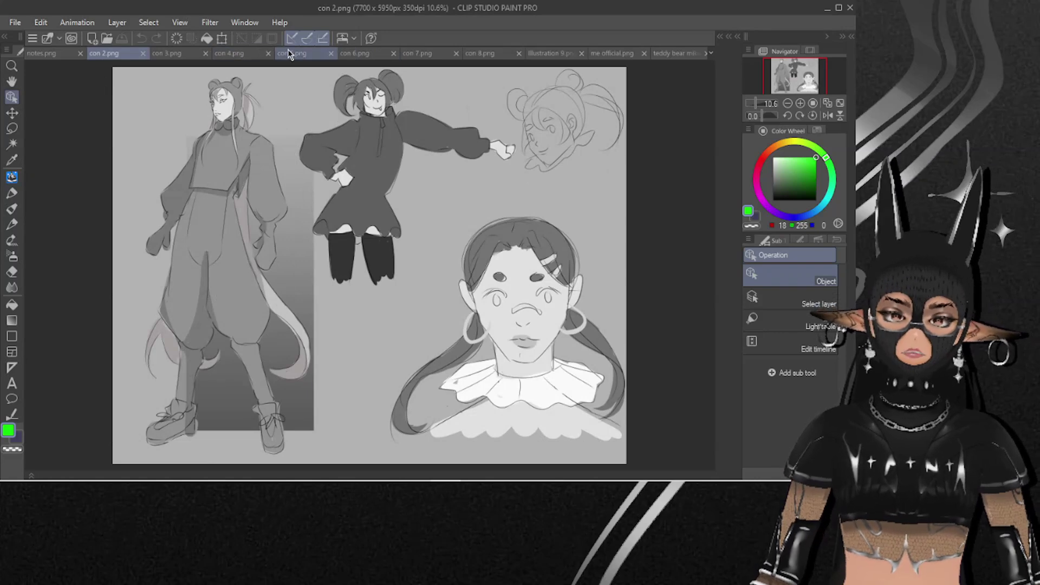
{"action": "left_click", "coordinate": [244, 54]}
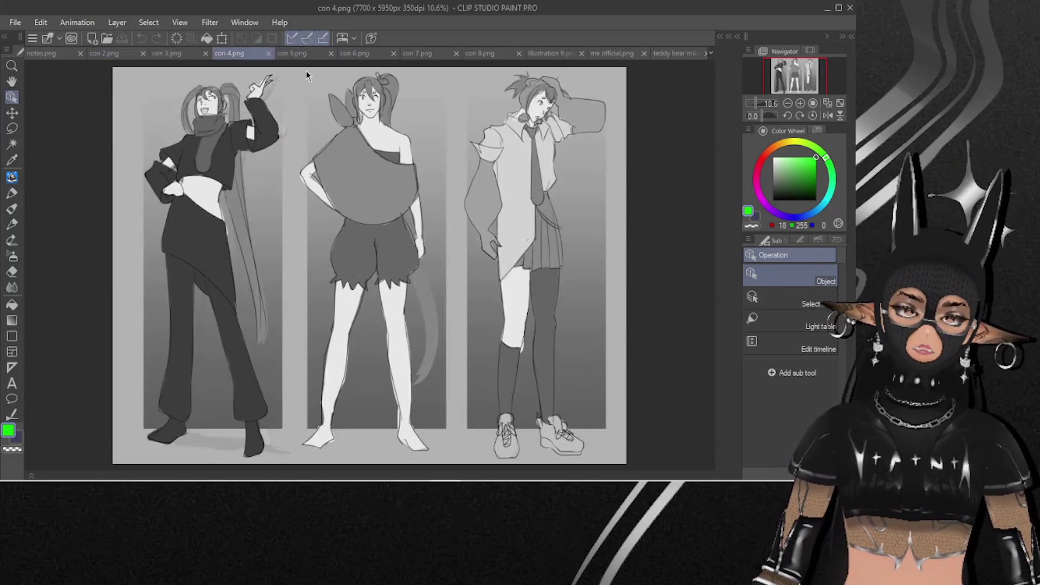
{"action": "left_click", "coordinate": [292, 53]}
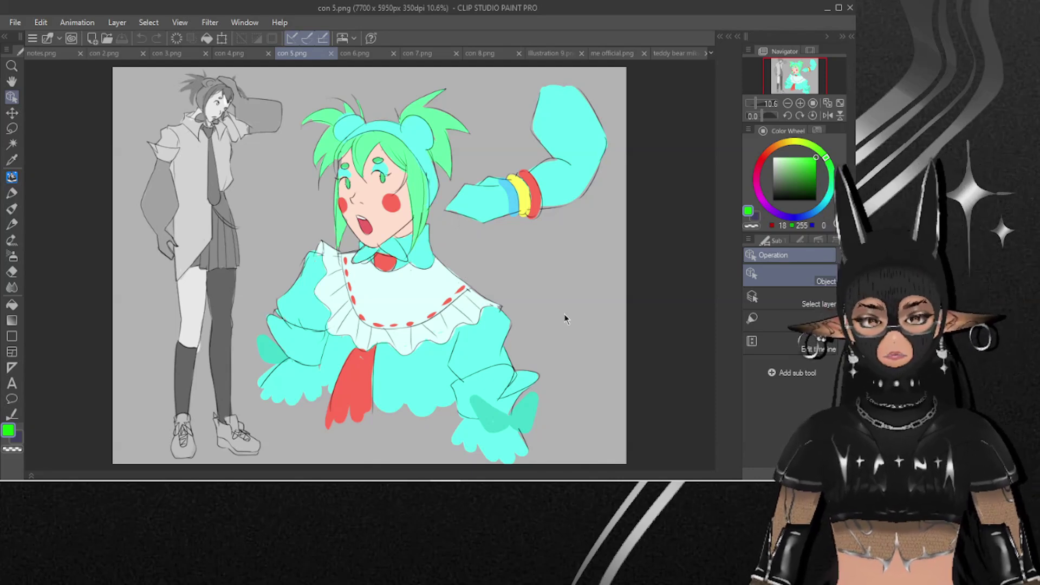
Switch to con 6.png with its three aqua outfit variants and red bows
{"action": "left_click", "coordinate": [375, 53]}
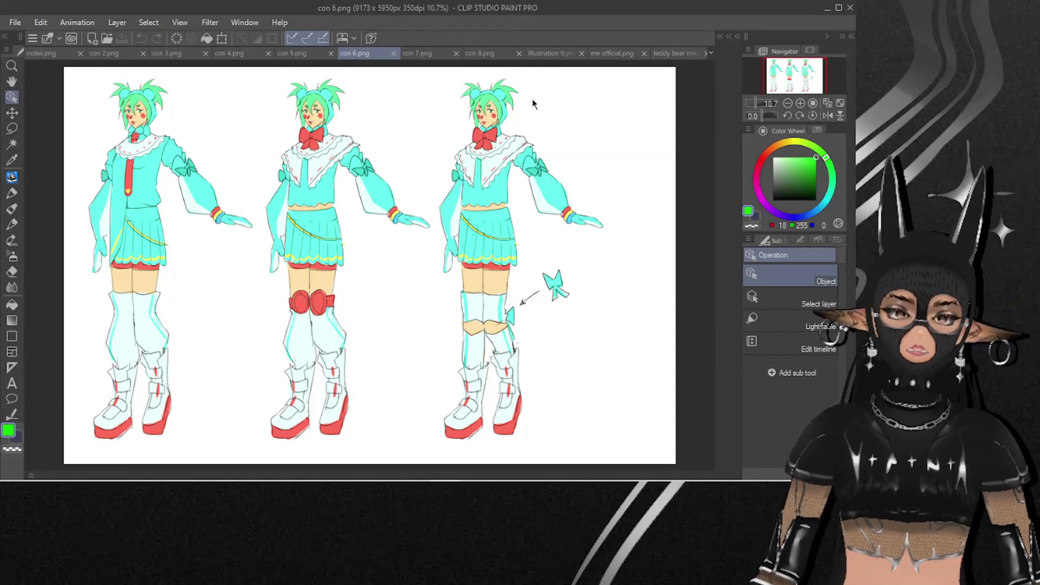
Advance to con 7.png: striped-shorts, pleated-skirt and asymmetric bowed-skirt outfits
{"action": "key", "text": "ctrl+Tab"}
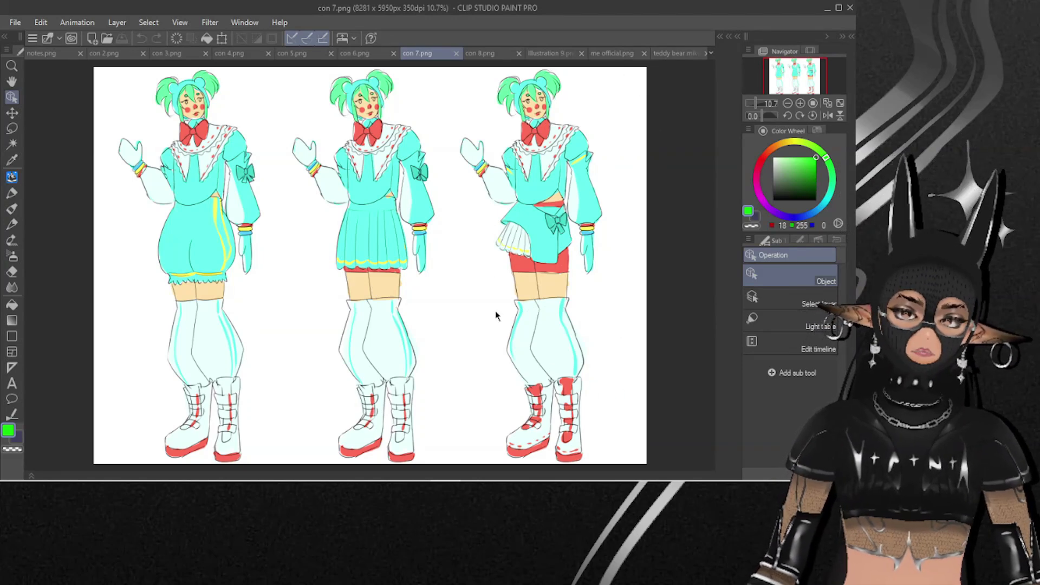
Advance to con 8.png, comparing thigh-high, red-banded stocking and calf-sock legwear
{"action": "key", "text": "ctrl+Tab"}
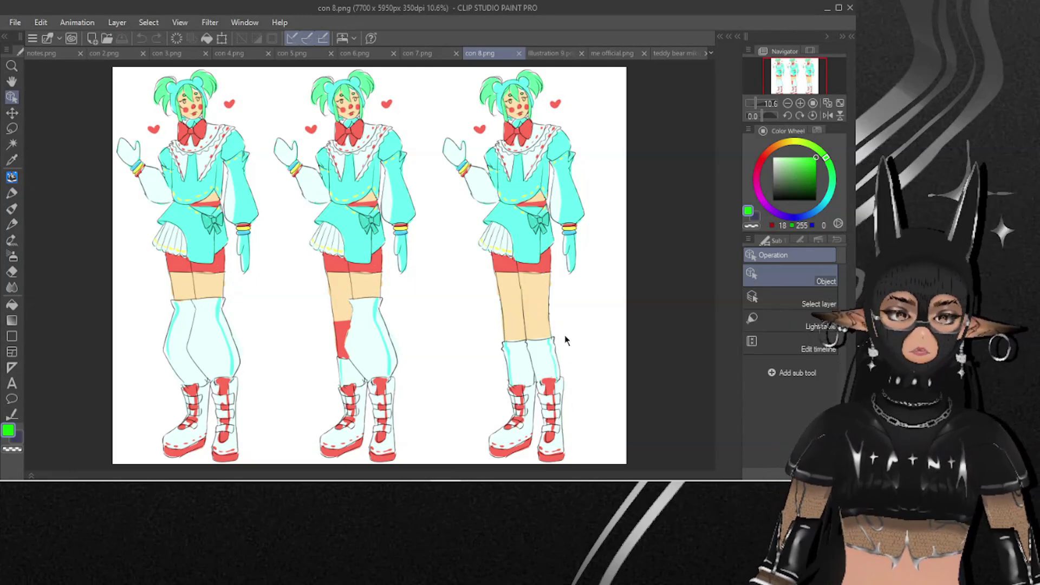
Advance to Illustration 9.png, the five-figure legwear lineup
{"action": "key", "text": "ctrl+Tab"}
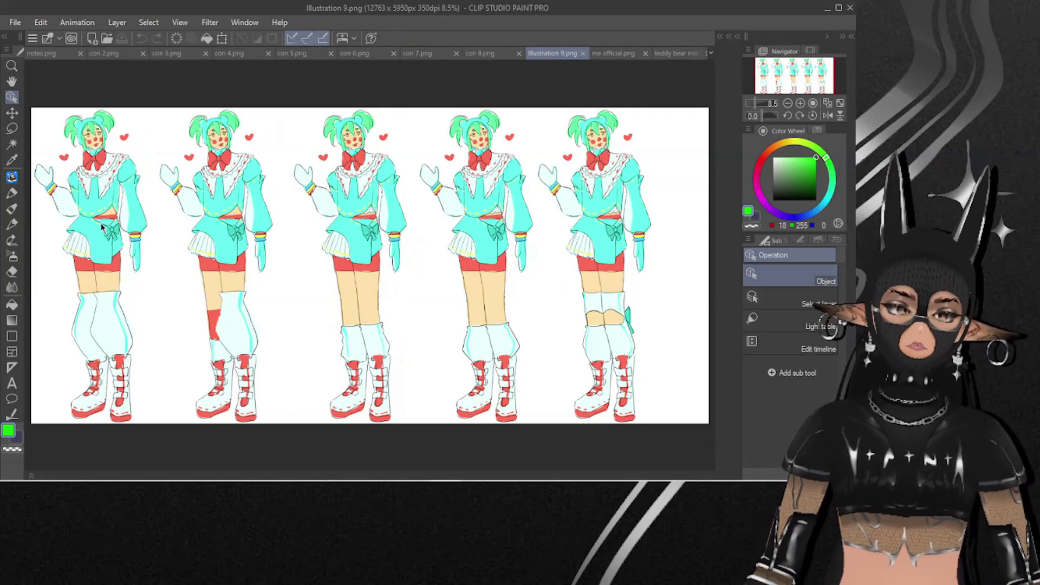
Zoom into the first figure of the Illustration 9 lineup and back out
{"action": "scroll", "coordinate": [97, 184], "scroll_direction": "up", "scroll_amount": 4}
{"action": "scroll", "coordinate": [94, 188], "scroll_direction": "down", "scroll_amount": 4}
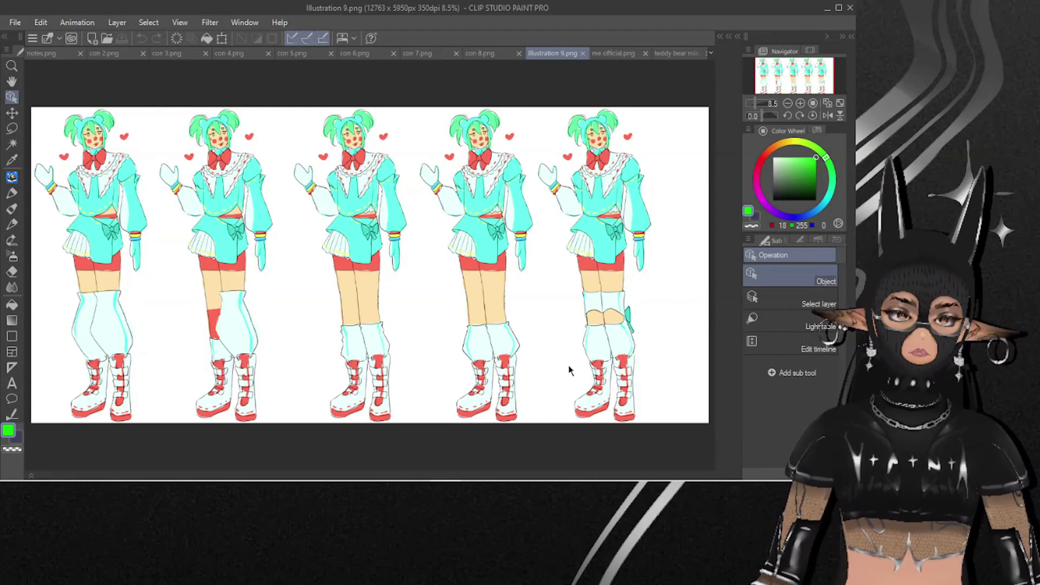
Fit me official.png to the window, zoom on the sleeve stitching, then return to Illustration 9
{"action": "key", "text": "ctrl+Tab"}
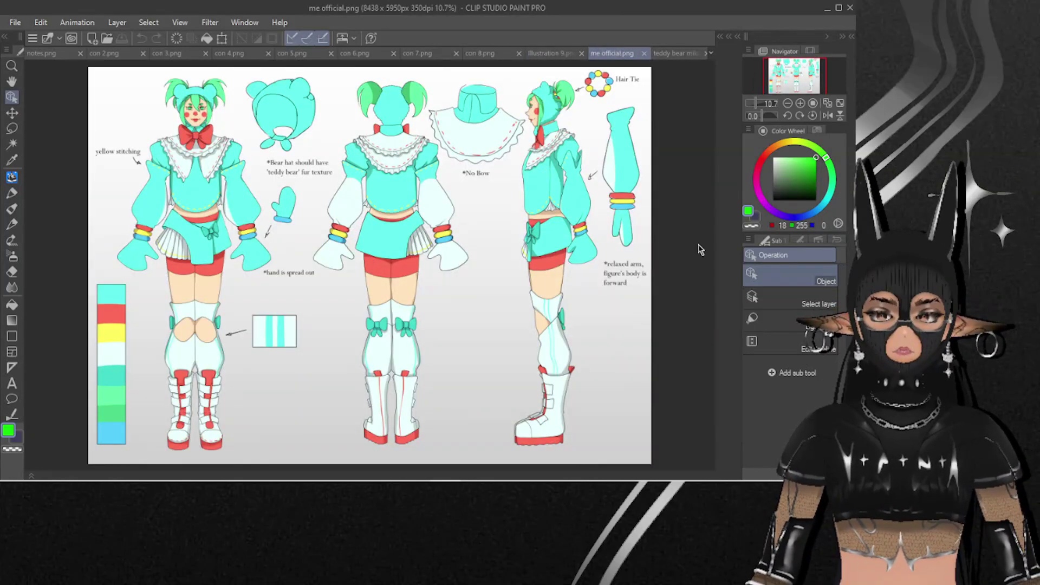
{"action": "left_click", "coordinate": [828, 104]}
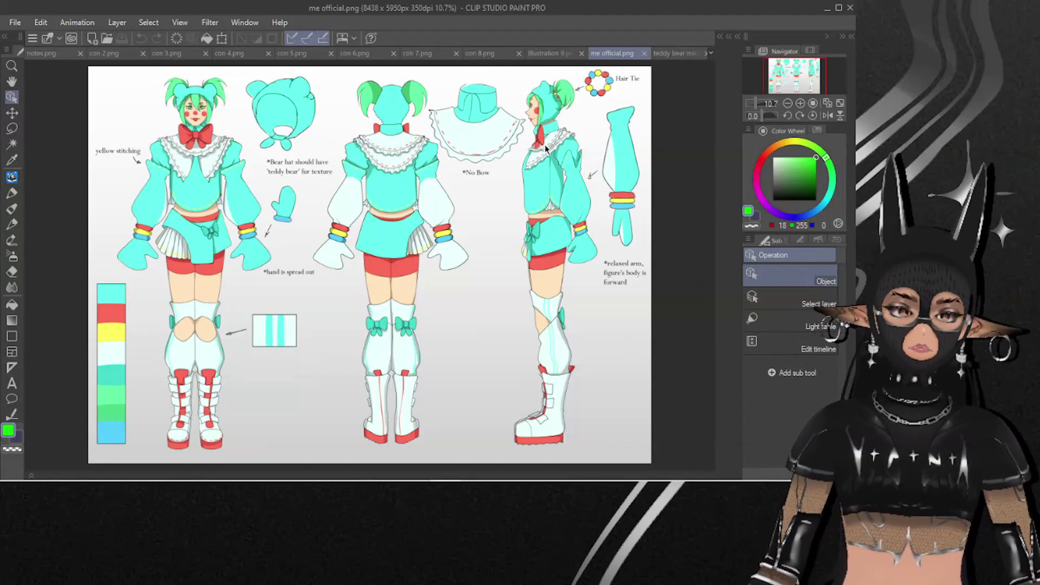
{"action": "scroll", "coordinate": [155, 149], "scroll_direction": "up", "scroll_amount": 1}
{"action": "scroll", "coordinate": [168, 184], "scroll_direction": "up", "scroll_amount": 2}
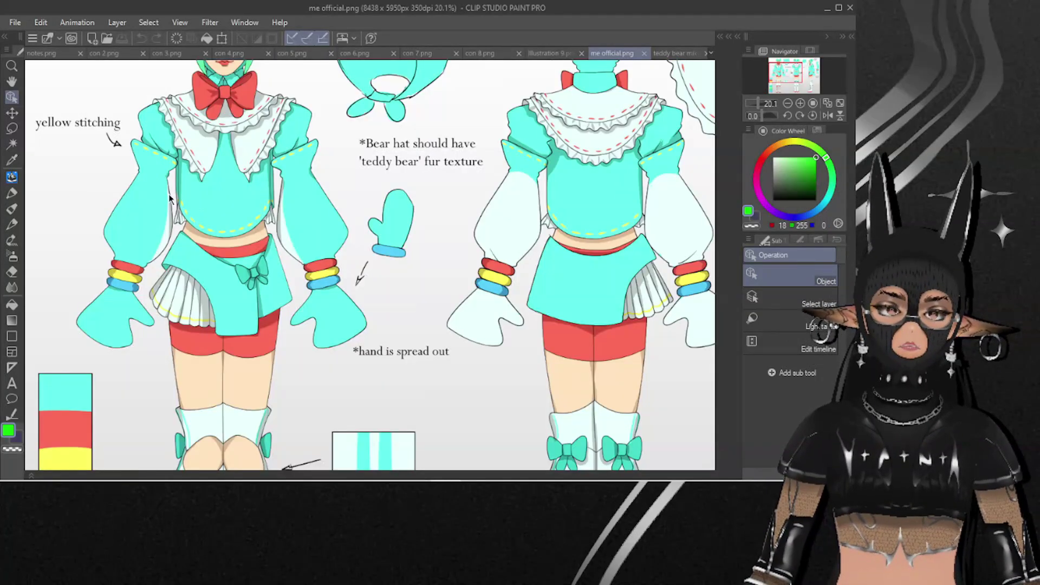
{"action": "scroll", "coordinate": [171, 199], "scroll_direction": "up", "scroll_amount": 2}
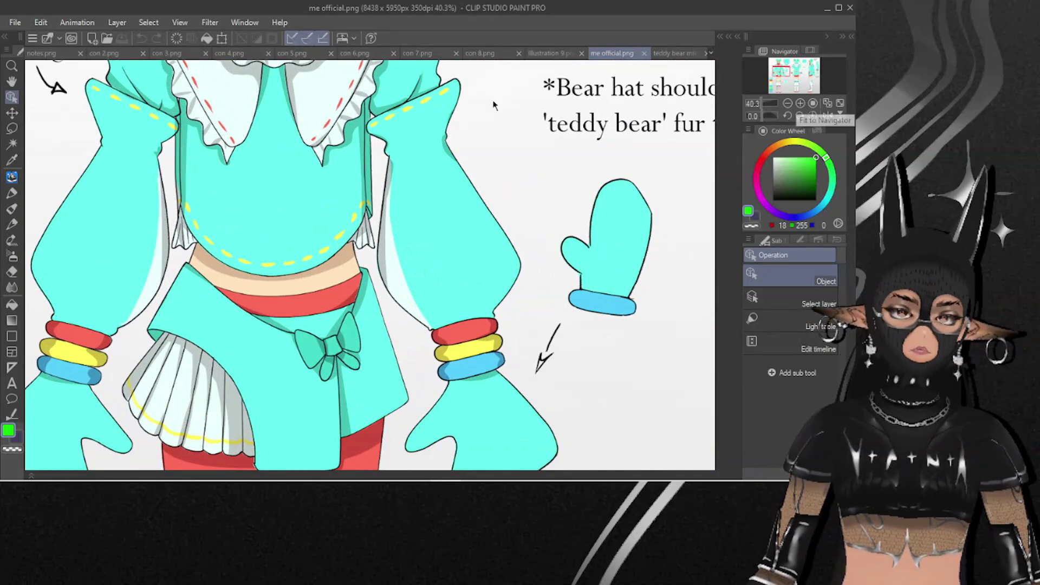
{"action": "left_click", "coordinate": [548, 53]}
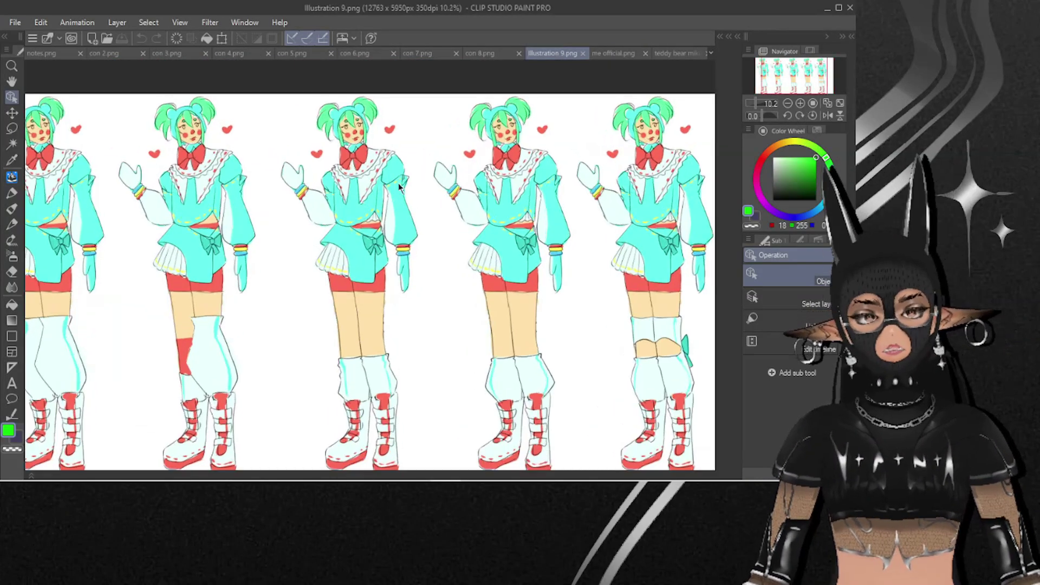
Zoom into the lineup, pass through me official.png, and open teddy bear miku.png
{"action": "scroll", "coordinate": [413, 201], "scroll_direction": "up", "scroll_amount": 1}
{"action": "scroll", "coordinate": [462, 225], "scroll_direction": "up", "scroll_amount": 1}
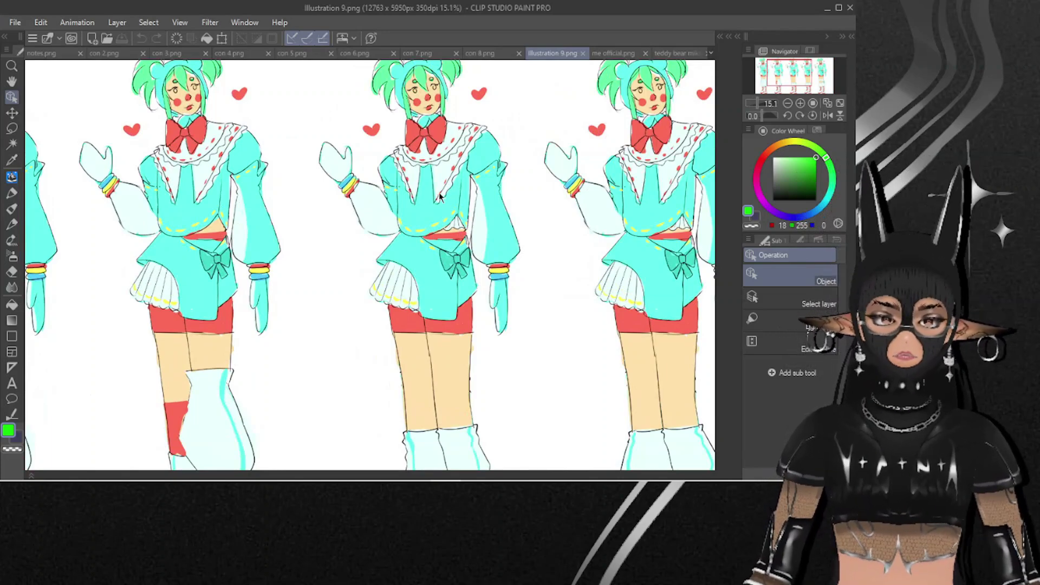
{"action": "key", "text": "ctrl+Tab"}
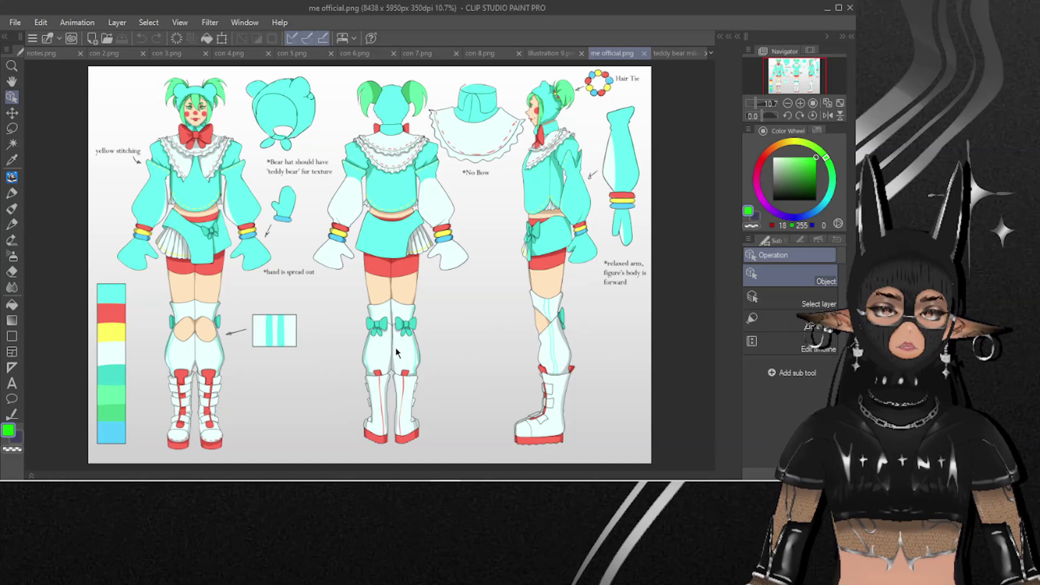
{"action": "key", "text": "f"}
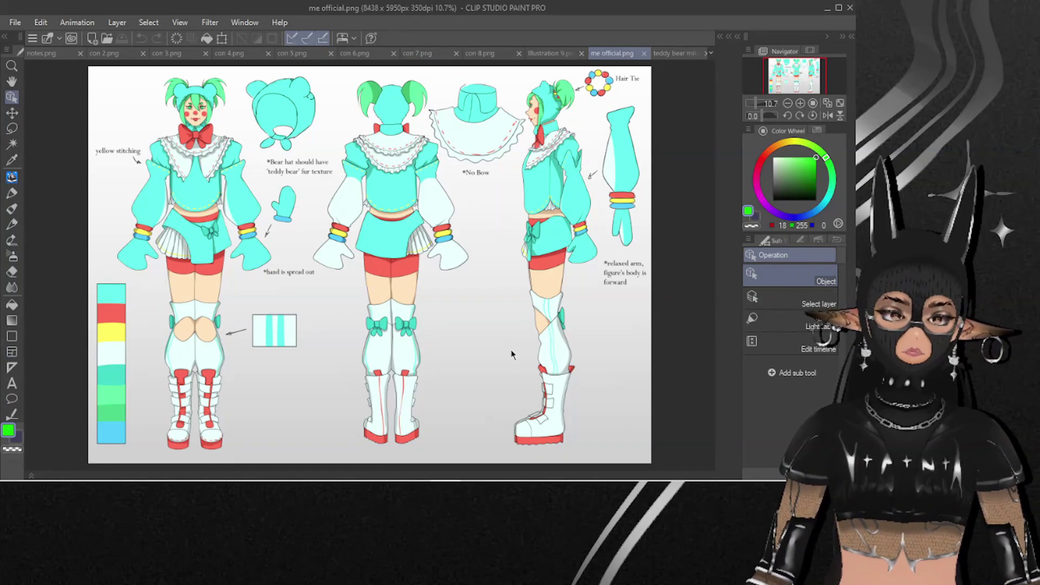
{"action": "left_click", "coordinate": [673, 54]}
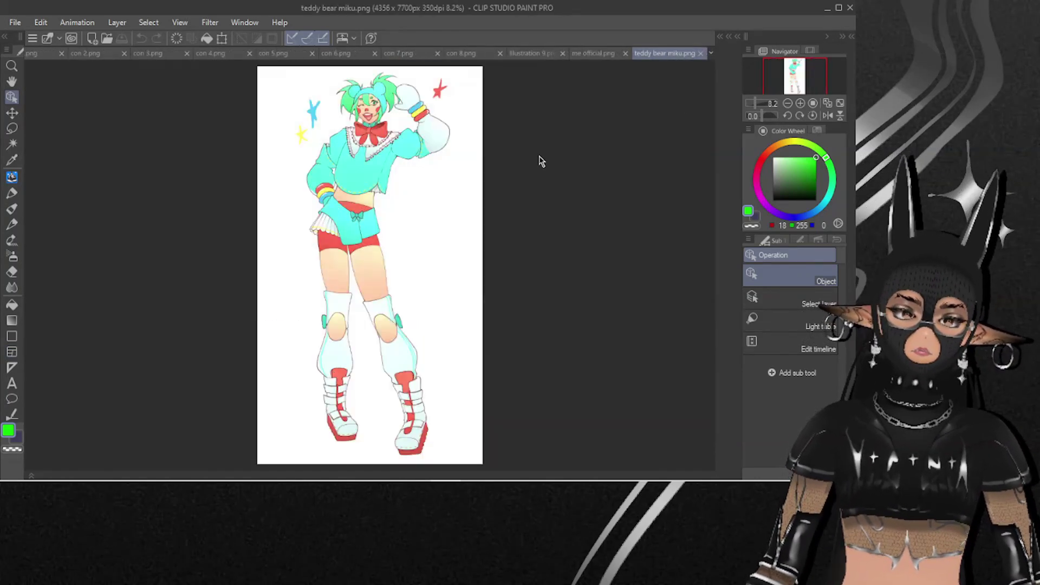
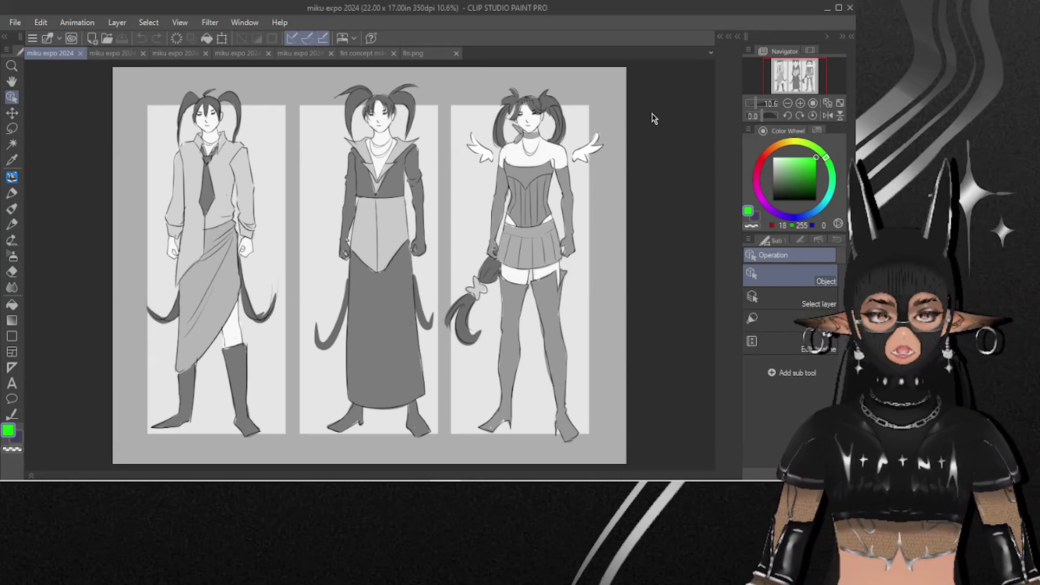
Compare the miku expo 2024 grey outfit sheet with the sketches, ending on miku expo 2024 1
{"action": "key", "text": "ctrl+Tab"}
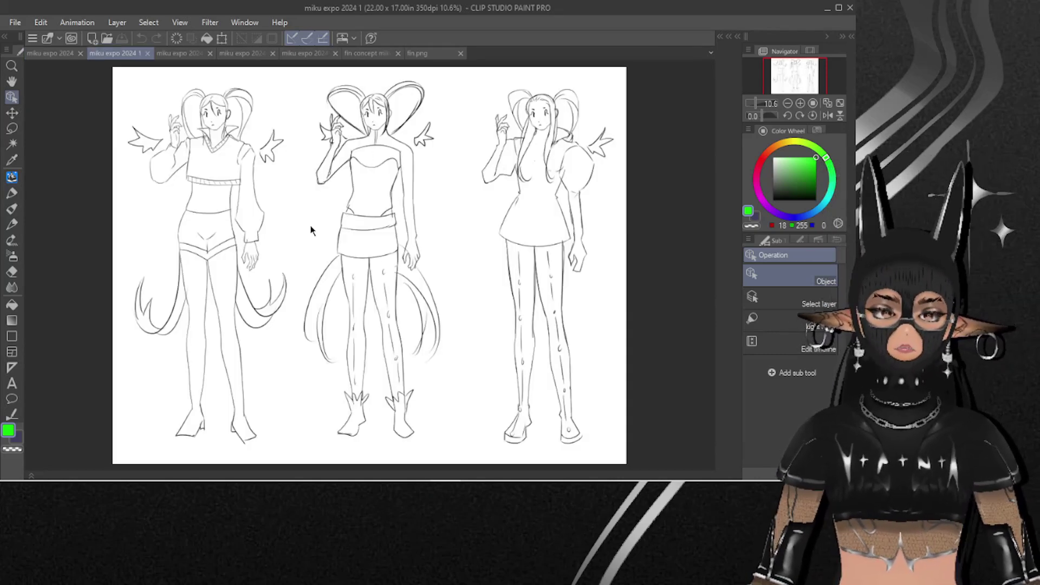
{"action": "left_click", "coordinate": [48, 54]}
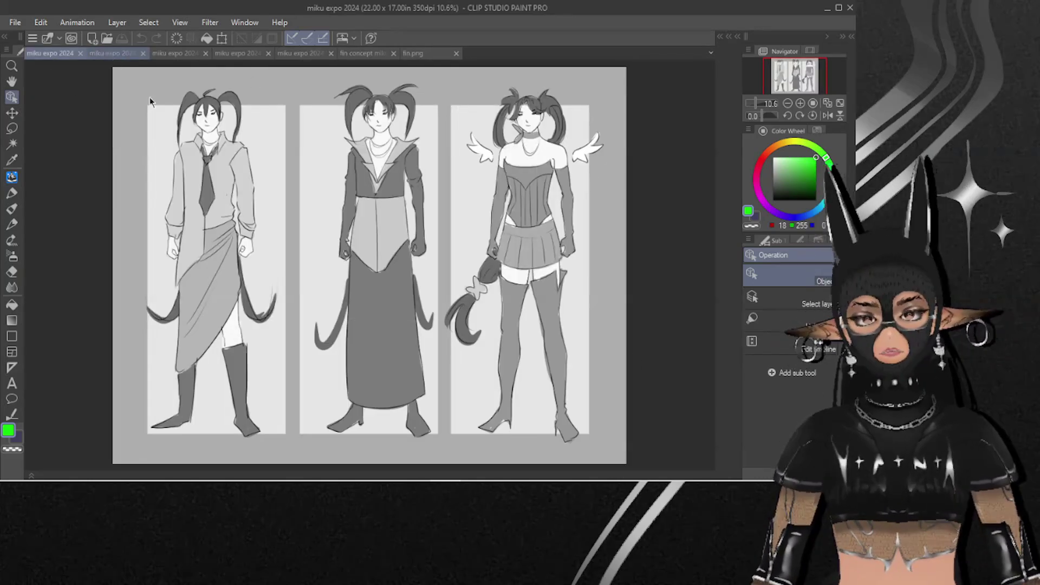
{"action": "left_click", "coordinate": [113, 54]}
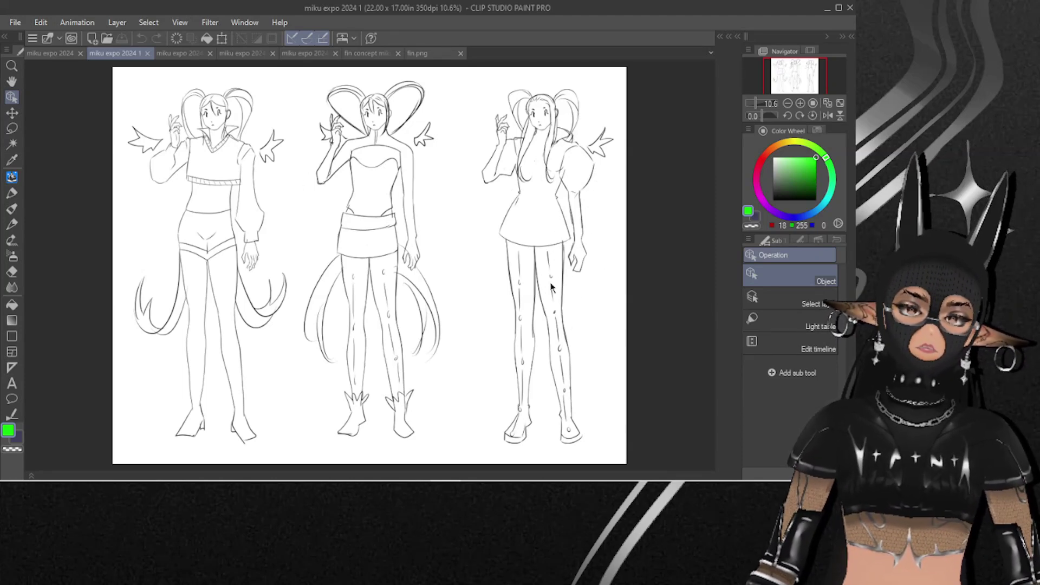
Switch to the miku expo 2024 2 grey outfit sheet with its five-colour swatch strip
{"action": "left_click", "coordinate": [180, 54]}
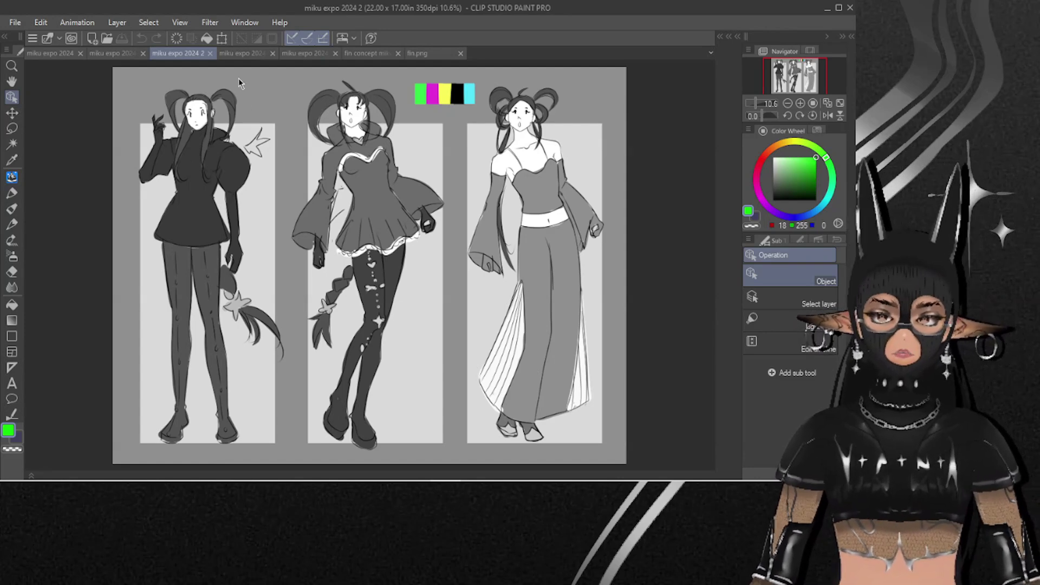
Switch to the miku expo 2024 3 sheet showing the coloured Flower Power Angel design
{"action": "left_click", "coordinate": [239, 53]}
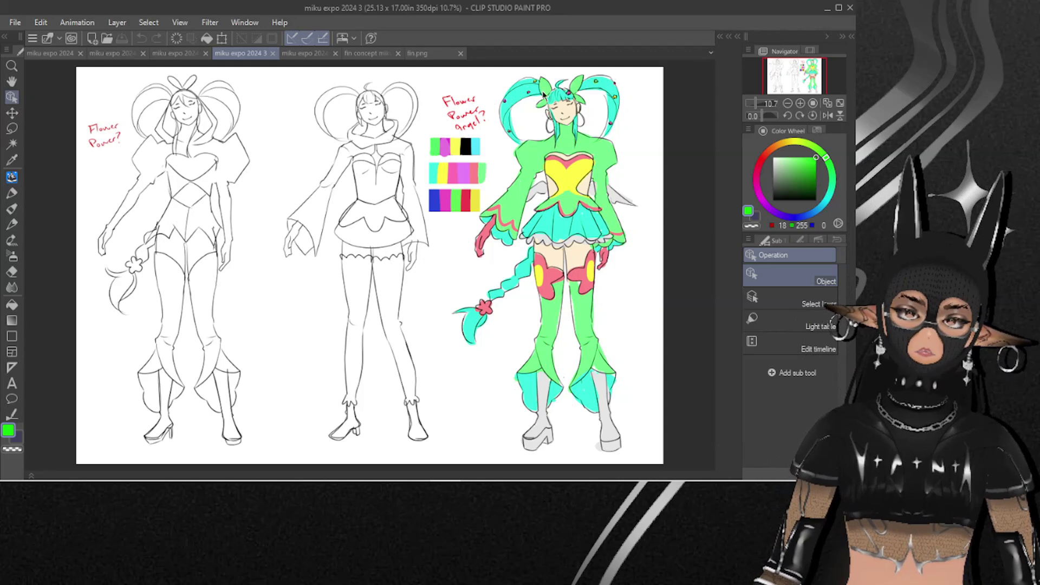
Bring up the miku expo 2024 4 sheet and zoom to inspect its colour variants
{"action": "left_click", "coordinate": [298, 52]}
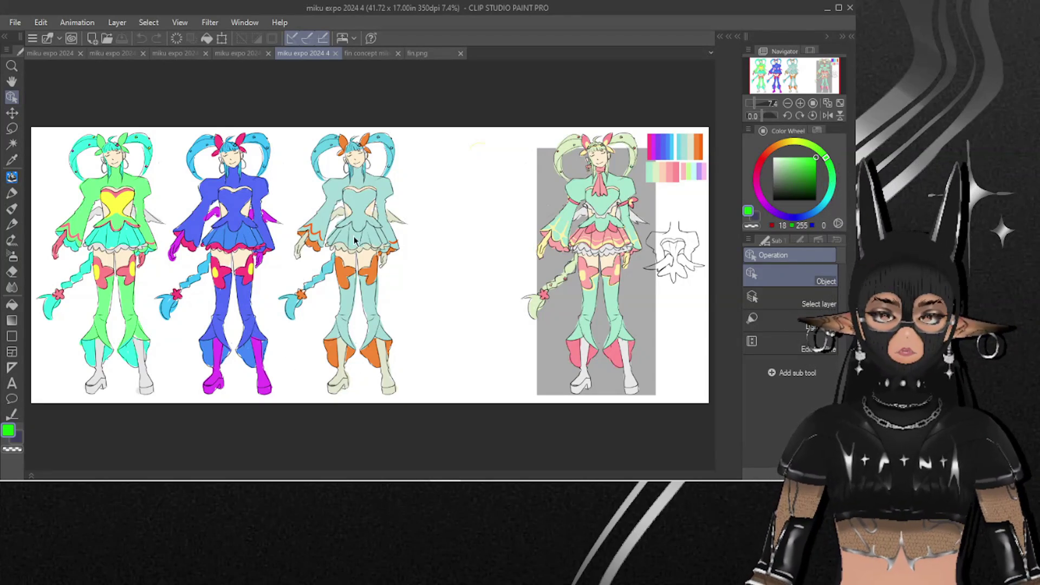
{"action": "scroll", "coordinate": [677, 257], "scroll_direction": "up", "scroll_amount": 3}
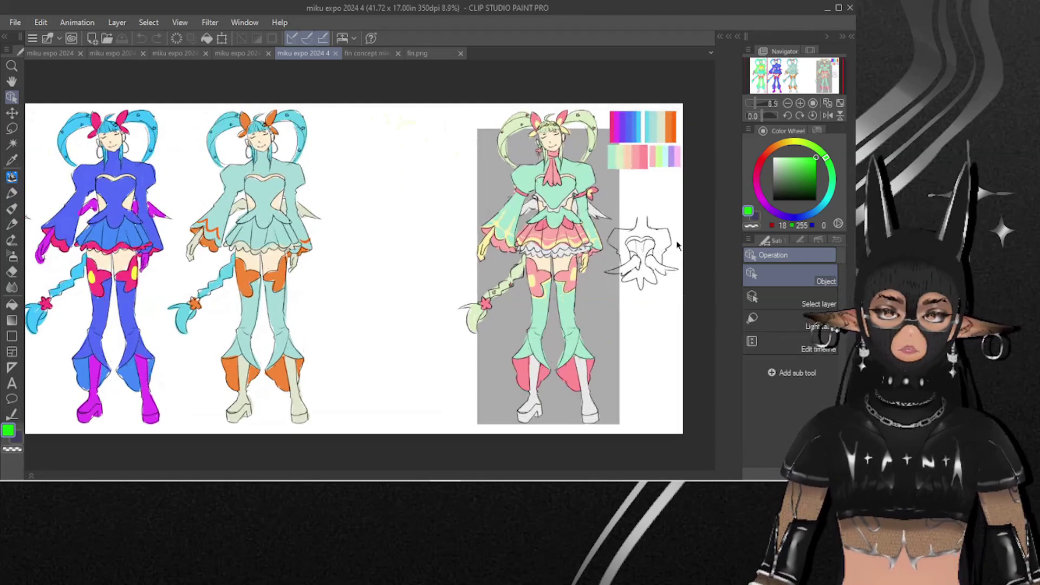
{"action": "scroll", "coordinate": [201, 146], "scroll_direction": "down", "scroll_amount": 1}
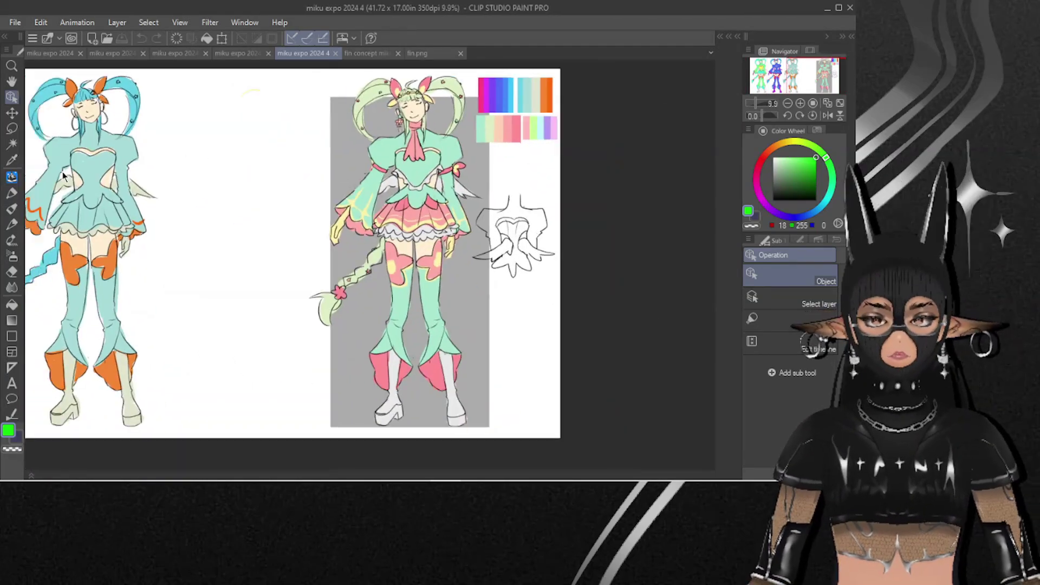
{"action": "scroll", "coordinate": [258, 172], "scroll_direction": "up", "scroll_amount": 1}
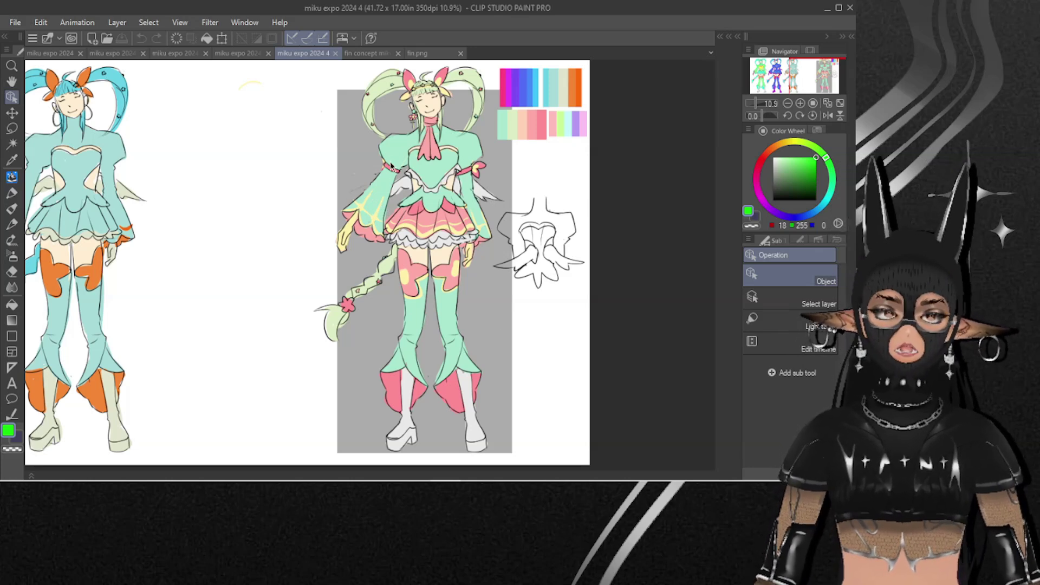
Bring up fin concept miku expo 2024 and zoom around the Flower Power Angel and back-view sketch
{"action": "left_click", "coordinate": [369, 54]}
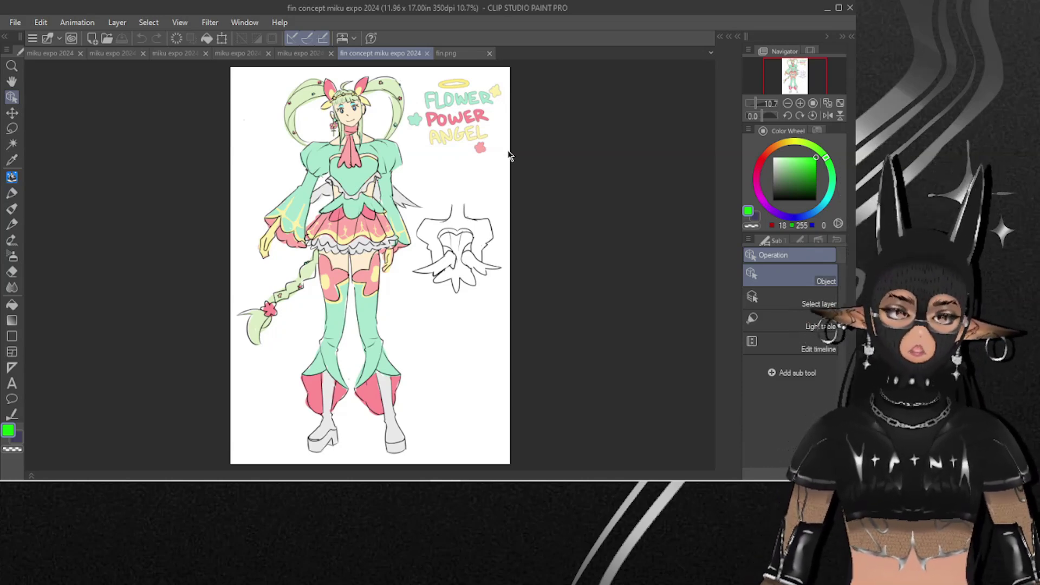
{"action": "scroll", "coordinate": [319, 86], "scroll_direction": "up", "scroll_amount": 2}
{"action": "scroll", "coordinate": [326, 82], "scroll_direction": "up", "scroll_amount": 2}
{"action": "scroll", "coordinate": [470, 169], "scroll_direction": "up", "scroll_amount": 1}
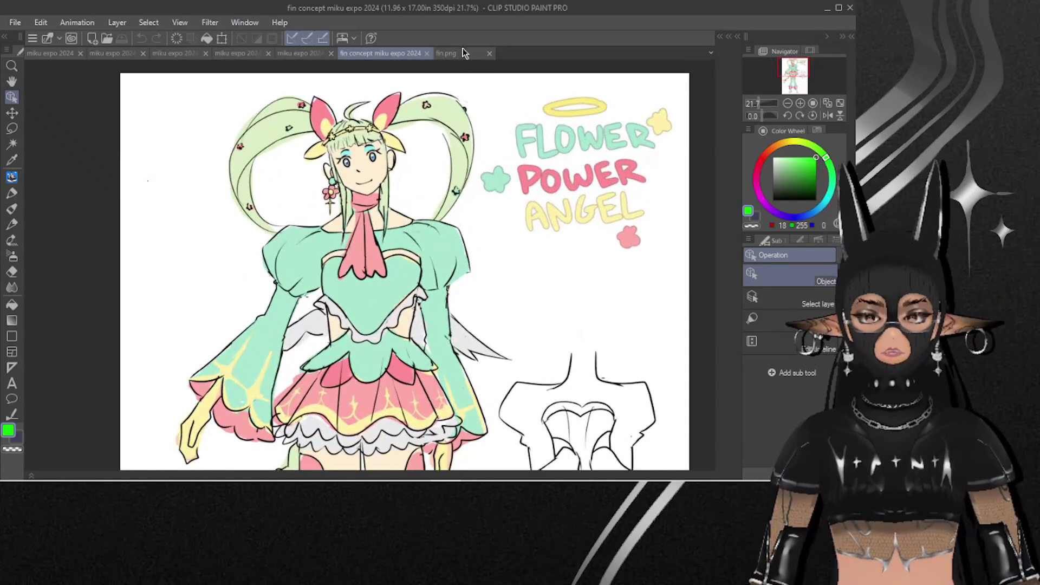
{"action": "scroll", "coordinate": [344, 130], "scroll_direction": "down", "scroll_amount": 1}
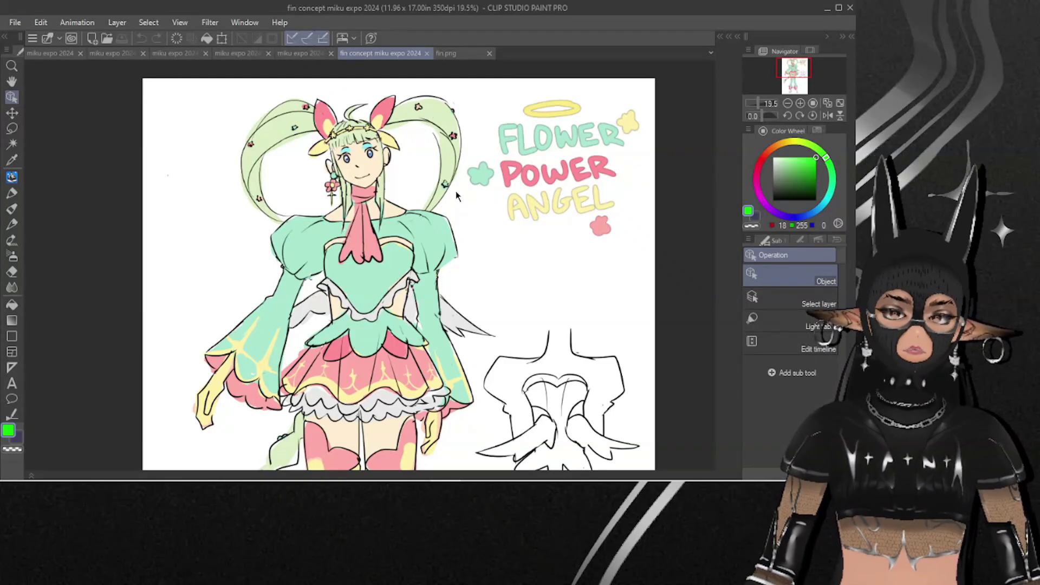
{"action": "scroll", "coordinate": [355, 151], "scroll_direction": "down", "scroll_amount": 1}
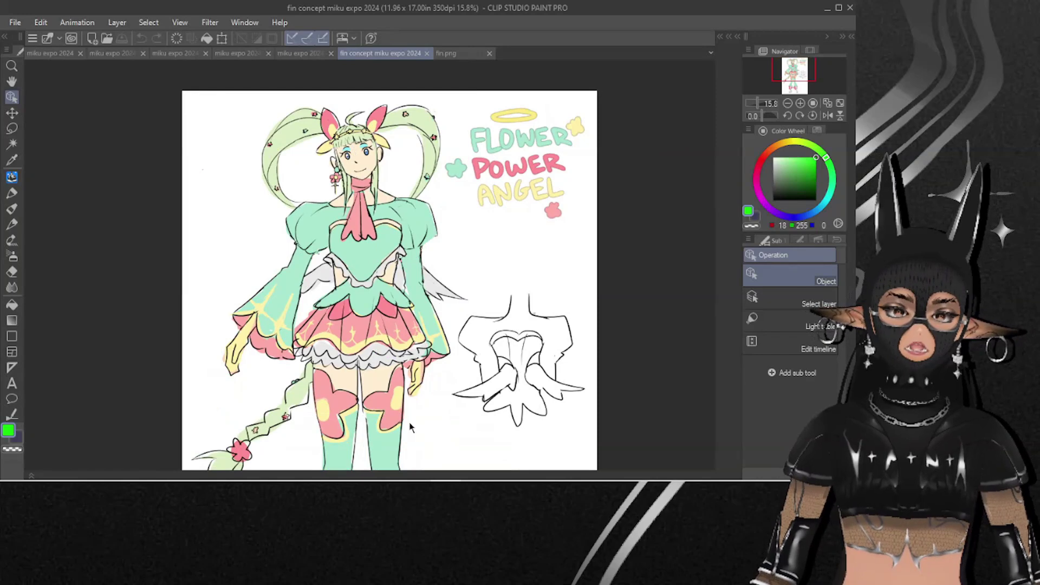
{"action": "scroll", "coordinate": [357, 157], "scroll_direction": "down", "scroll_amount": 1}
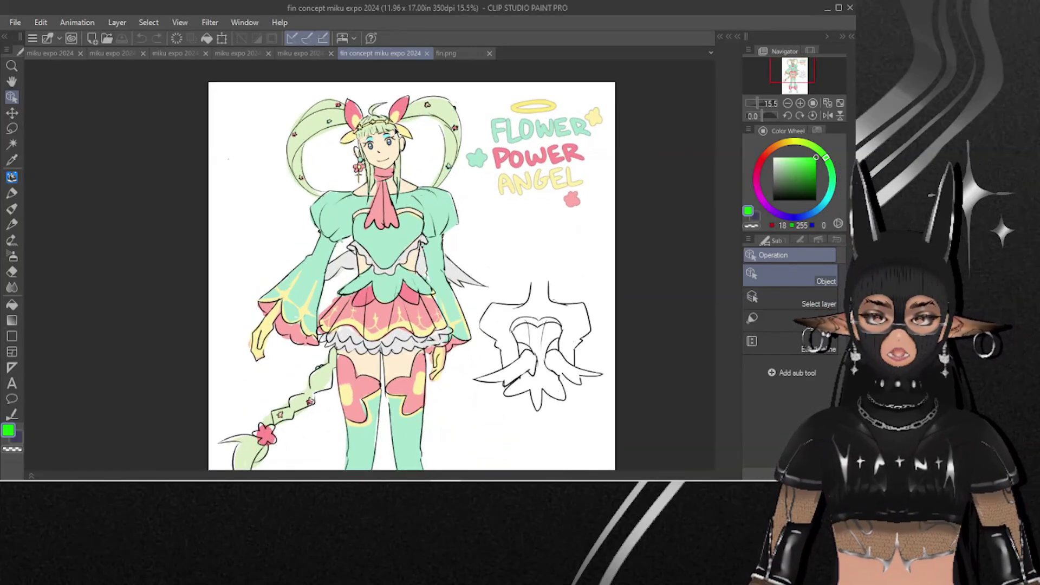
{"action": "scroll", "coordinate": [396, 131], "scroll_direction": "up", "scroll_amount": 1}
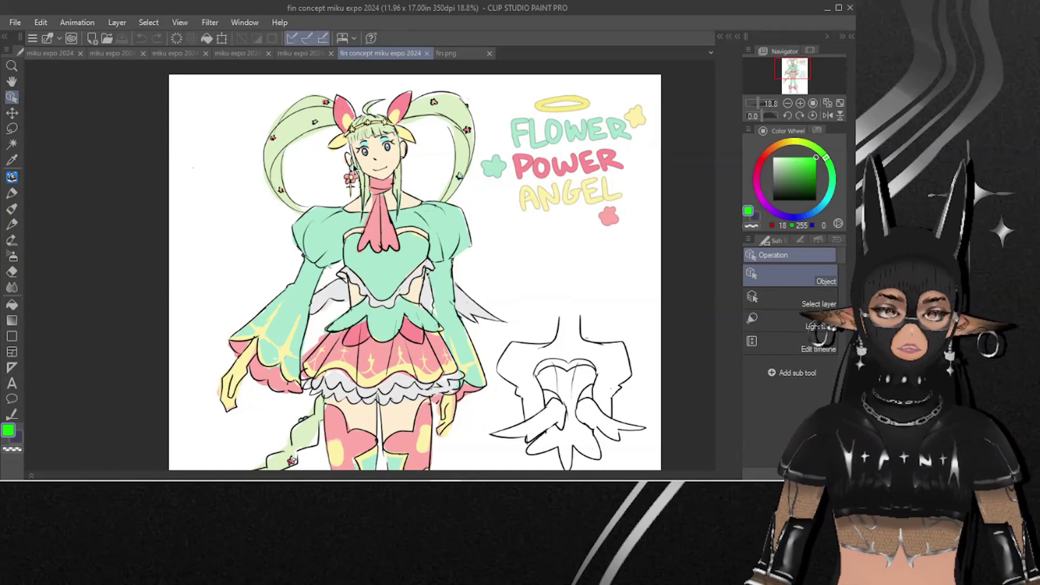
{"action": "scroll", "coordinate": [403, 109], "scroll_direction": "down", "scroll_amount": 1}
{"action": "scroll", "coordinate": [397, 118], "scroll_direction": "up", "scroll_amount": 1}
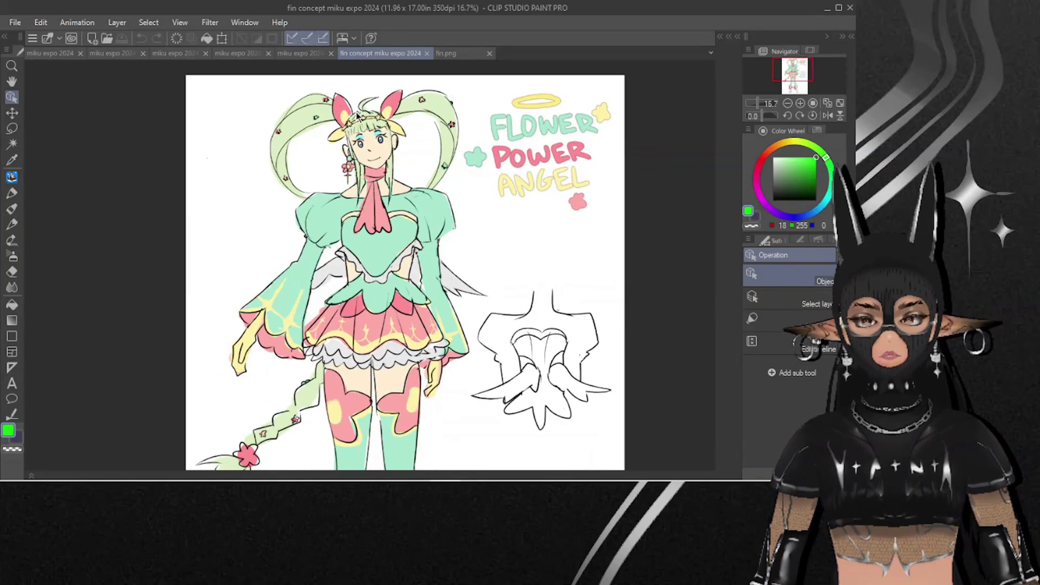
{"action": "scroll", "coordinate": [366, 128], "scroll_direction": "down", "scroll_amount": 2}
{"action": "scroll", "coordinate": [384, 173], "scroll_direction": "up", "scroll_amount": 3}
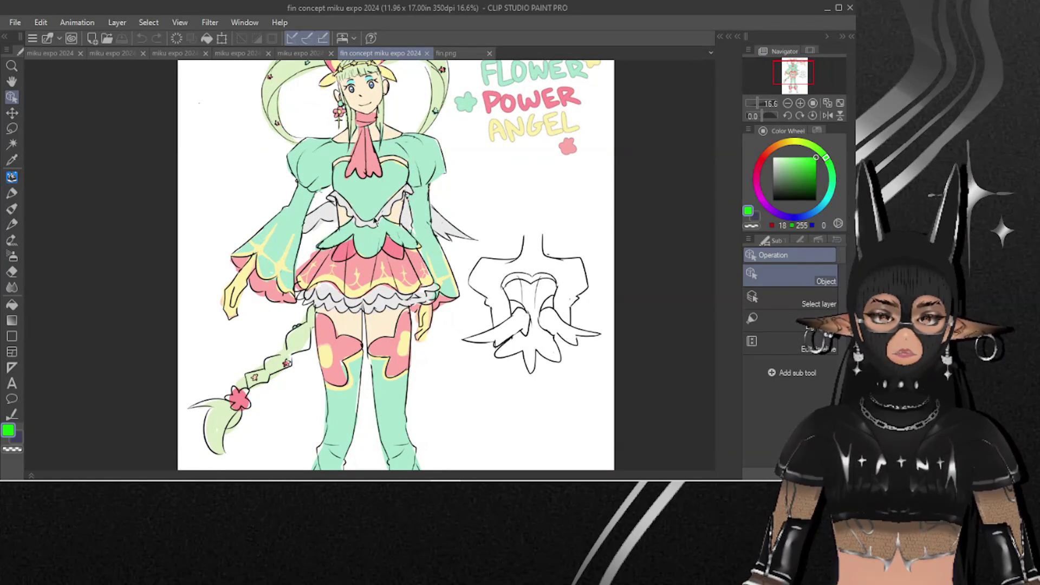
{"action": "scroll", "coordinate": [371, 230], "scroll_direction": "down", "scroll_amount": 1}
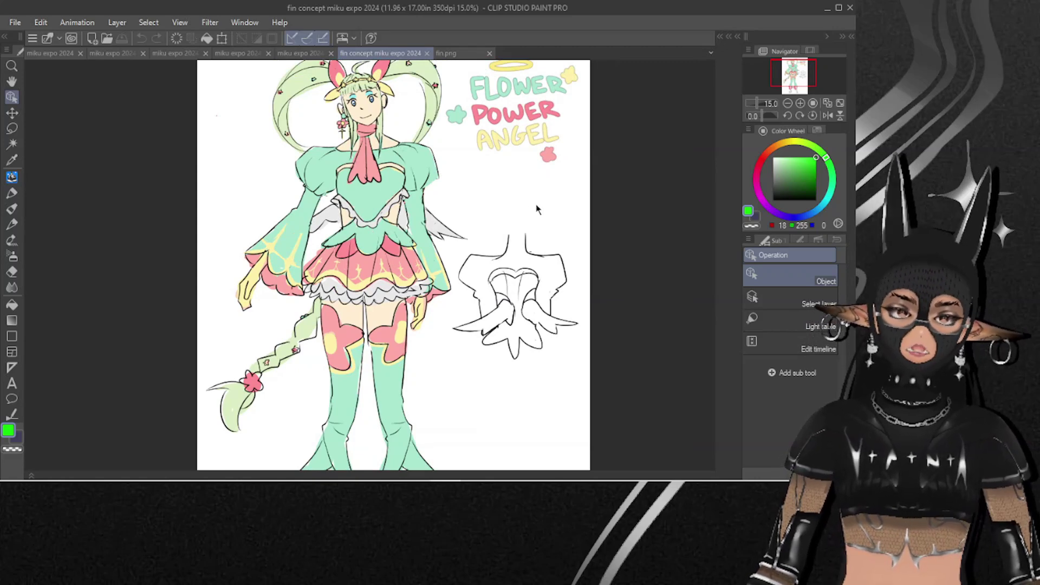
{"action": "scroll", "coordinate": [537, 209], "scroll_direction": "up", "scroll_amount": 1}
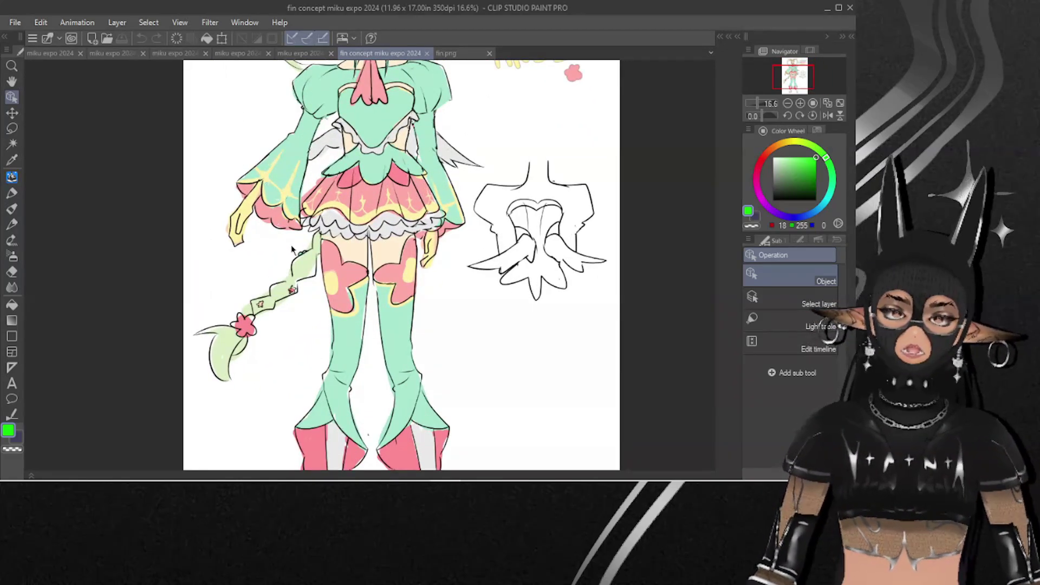
{"action": "scroll", "coordinate": [258, 237], "scroll_direction": "down", "scroll_amount": 1}
{"action": "scroll", "coordinate": [380, 244], "scroll_direction": "up", "scroll_amount": 1}
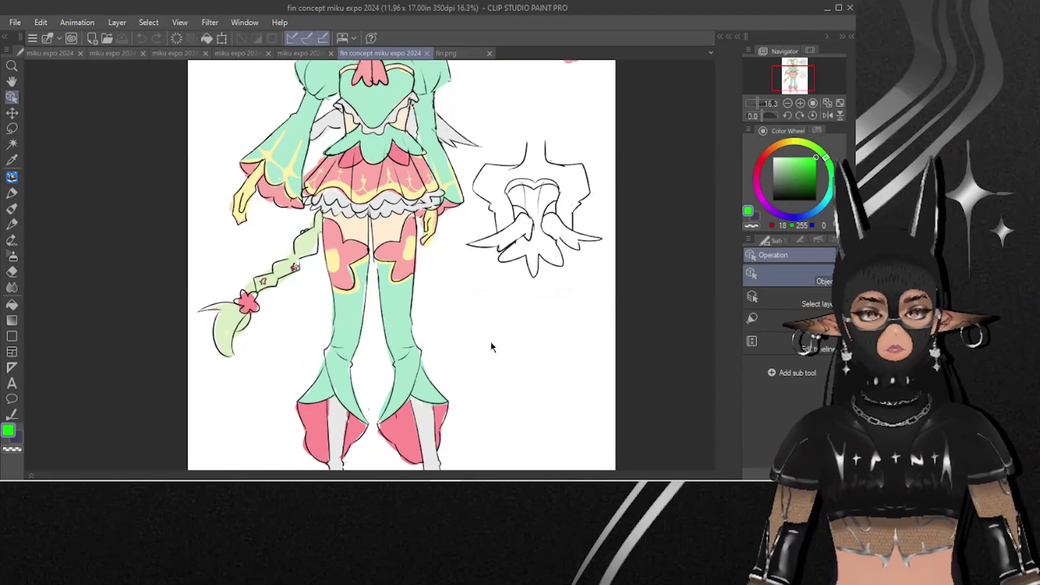
{"action": "scroll", "coordinate": [339, 122], "scroll_direction": "down", "scroll_amount": 2}
{"action": "scroll", "coordinate": [339, 123], "scroll_direction": "down", "scroll_amount": 3}
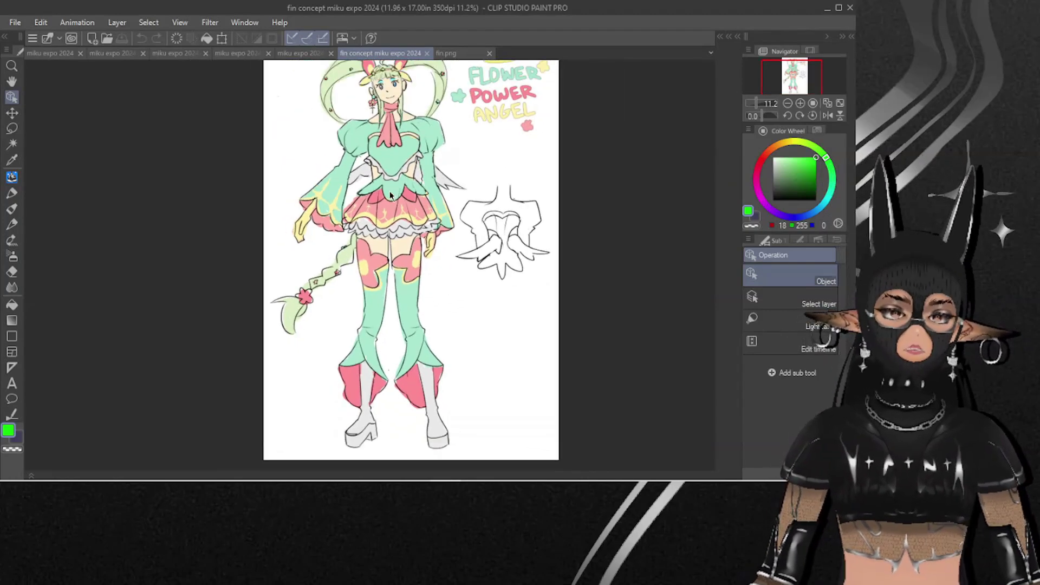
{"action": "left_click", "coordinate": [449, 54]}
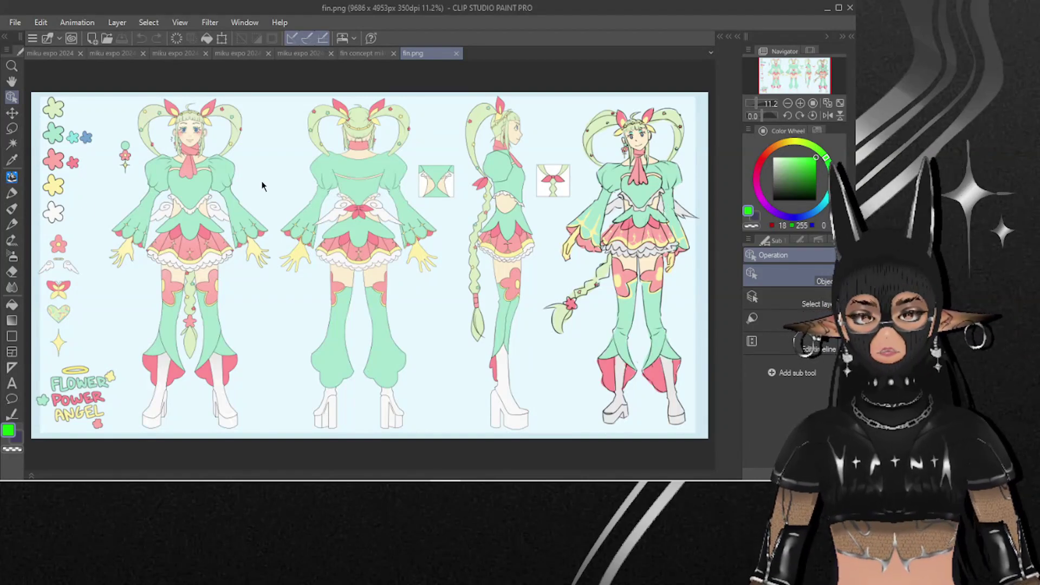
{"action": "scroll", "coordinate": [38, 119], "scroll_direction": "down", "scroll_amount": 2}
{"action": "scroll", "coordinate": [195, 115], "scroll_direction": "up", "scroll_amount": 1}
{"action": "scroll", "coordinate": [279, 169], "scroll_direction": "up", "scroll_amount": 3}
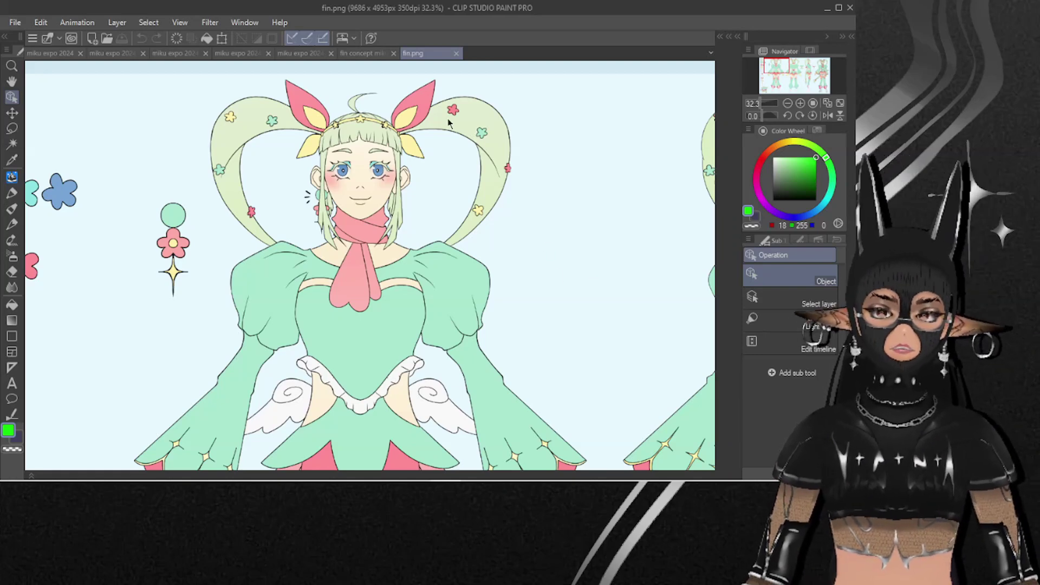
{"action": "scroll", "coordinate": [434, 115], "scroll_direction": "up", "scroll_amount": 2}
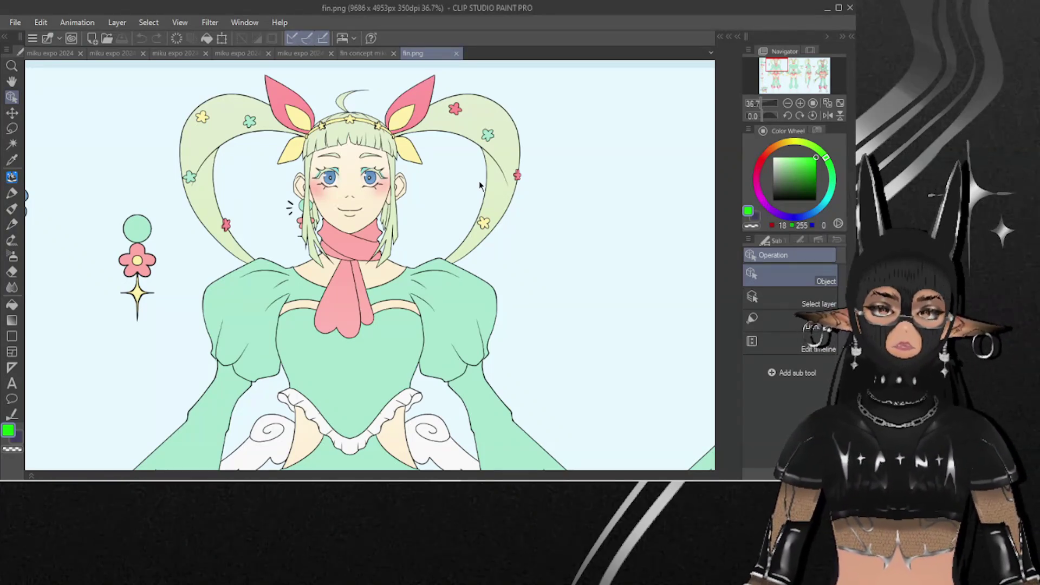
{"action": "scroll", "coordinate": [480, 186], "scroll_direction": "down", "scroll_amount": 2}
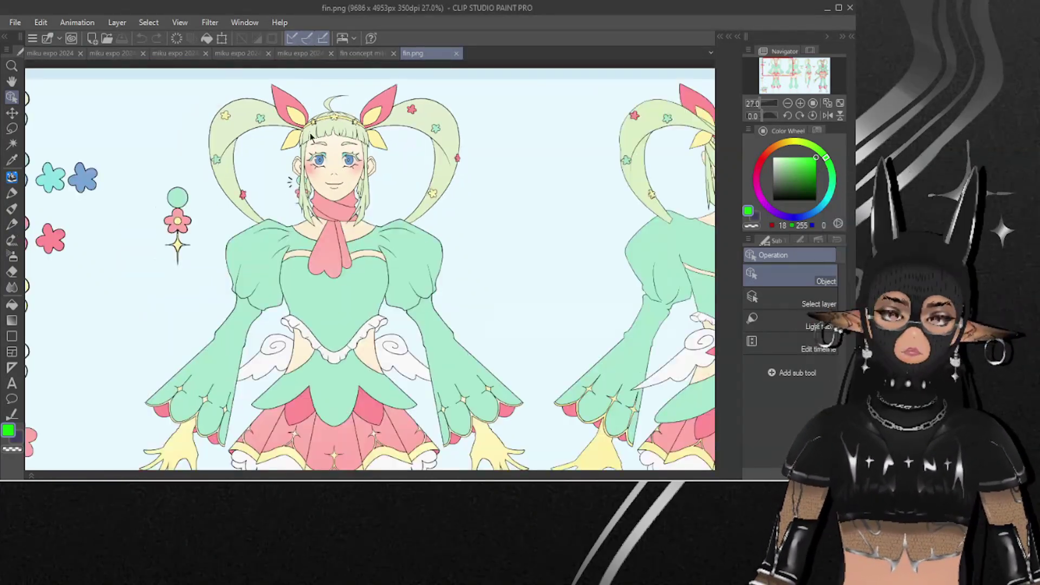
{"action": "scroll", "coordinate": [414, 288], "scroll_direction": "down", "scroll_amount": 1}
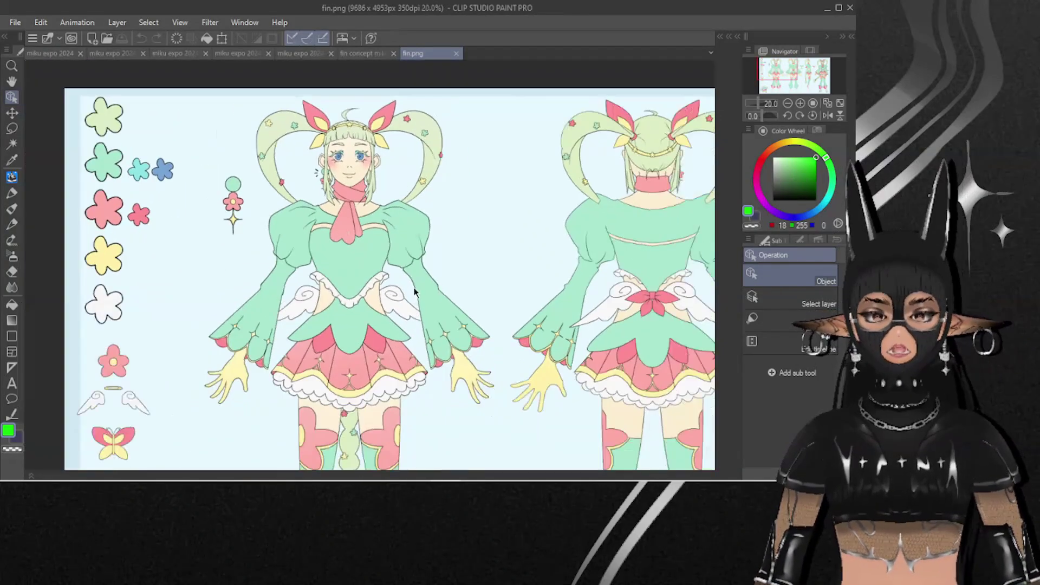
{"action": "scroll", "coordinate": [362, 196], "scroll_direction": "up", "scroll_amount": 1}
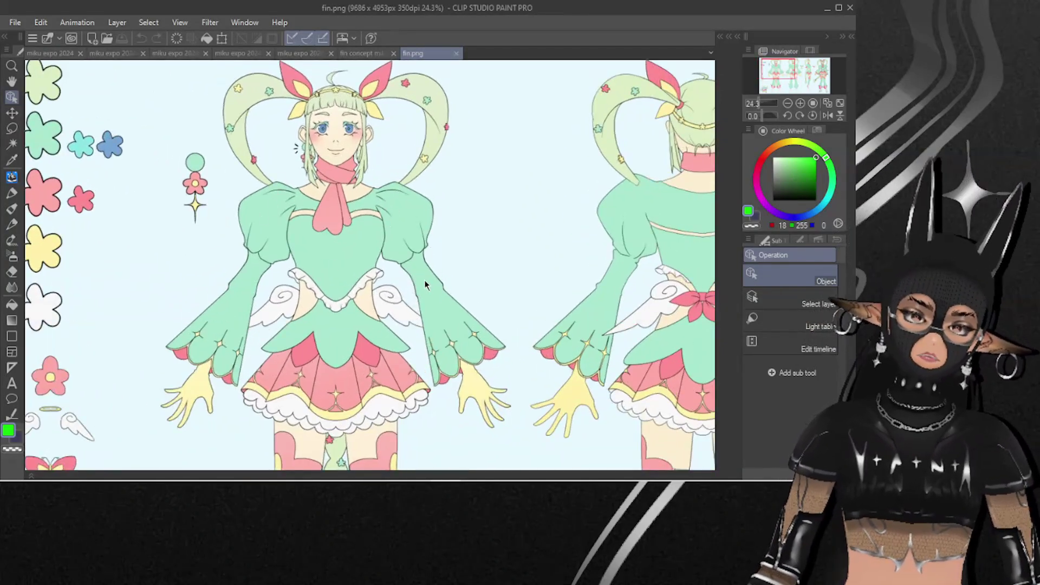
{"action": "scroll", "coordinate": [332, 161], "scroll_direction": "down", "scroll_amount": 1}
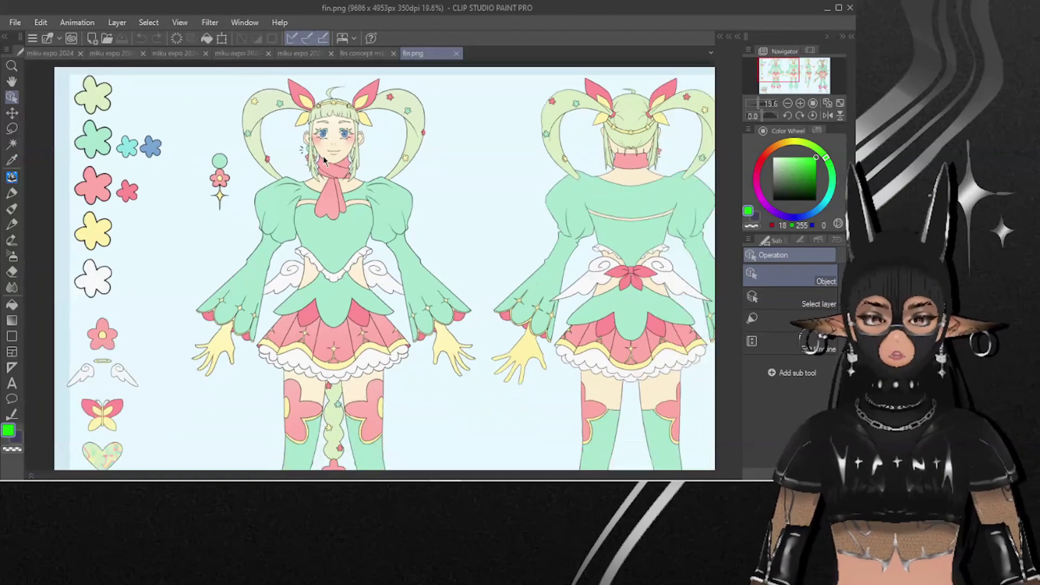
{"action": "scroll", "coordinate": [261, 239], "scroll_direction": "up", "scroll_amount": 1}
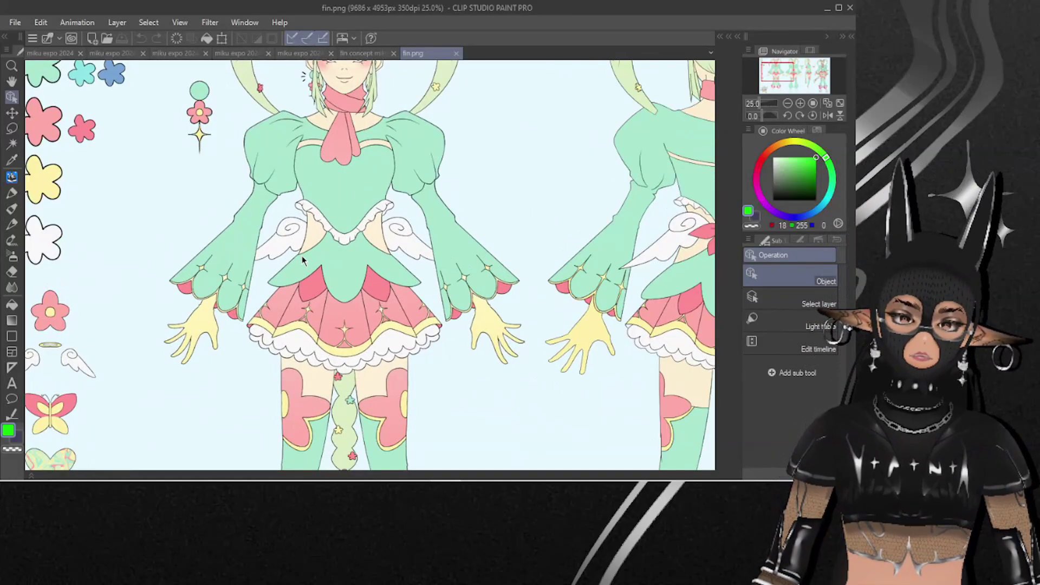
{"action": "scroll", "coordinate": [302, 261], "scroll_direction": "down", "scroll_amount": 1}
{"action": "scroll", "coordinate": [255, 287], "scroll_direction": "up", "scroll_amount": 1}
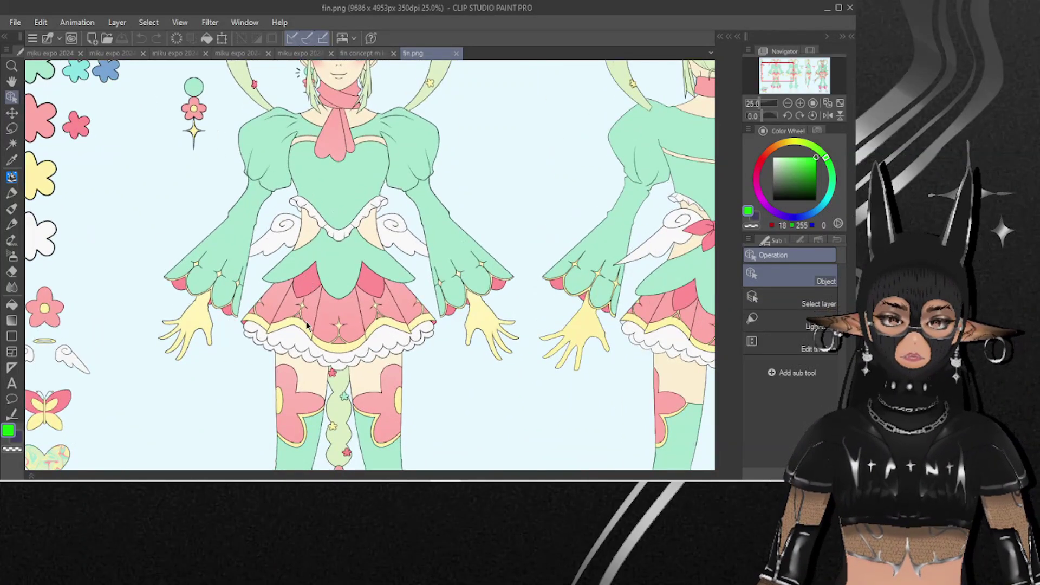
{"action": "scroll", "coordinate": [619, 215], "scroll_direction": "down", "scroll_amount": 4}
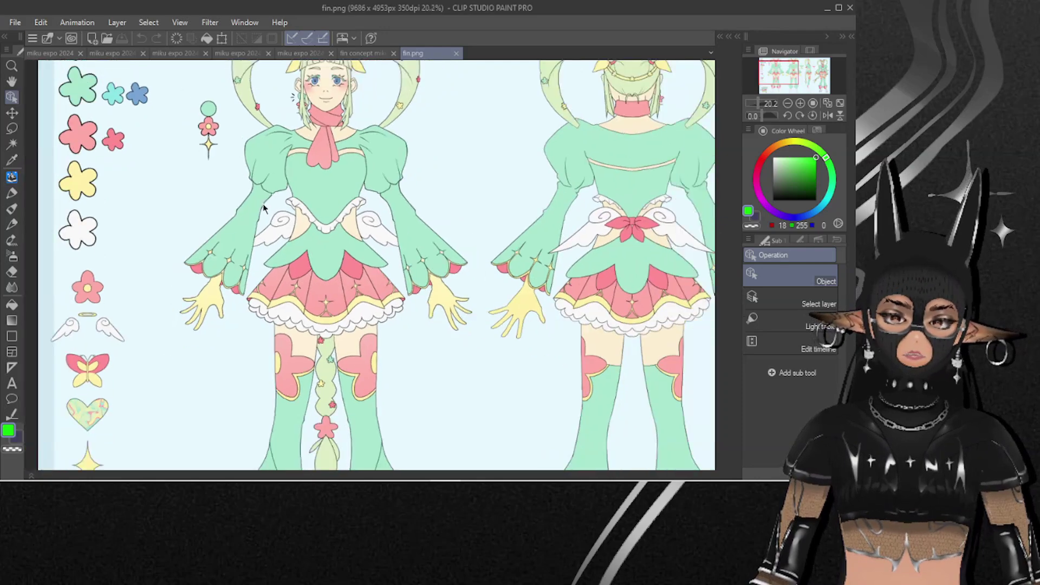
{"action": "scroll", "coordinate": [619, 216], "scroll_direction": "up", "scroll_amount": 3}
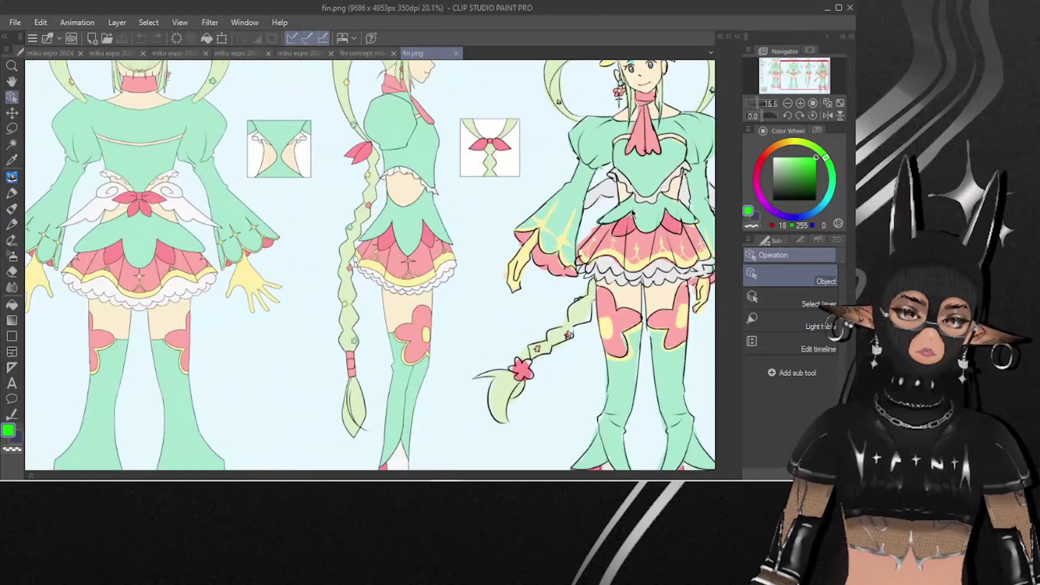
{"action": "scroll", "coordinate": [625, 196], "scroll_direction": "down", "scroll_amount": 4}
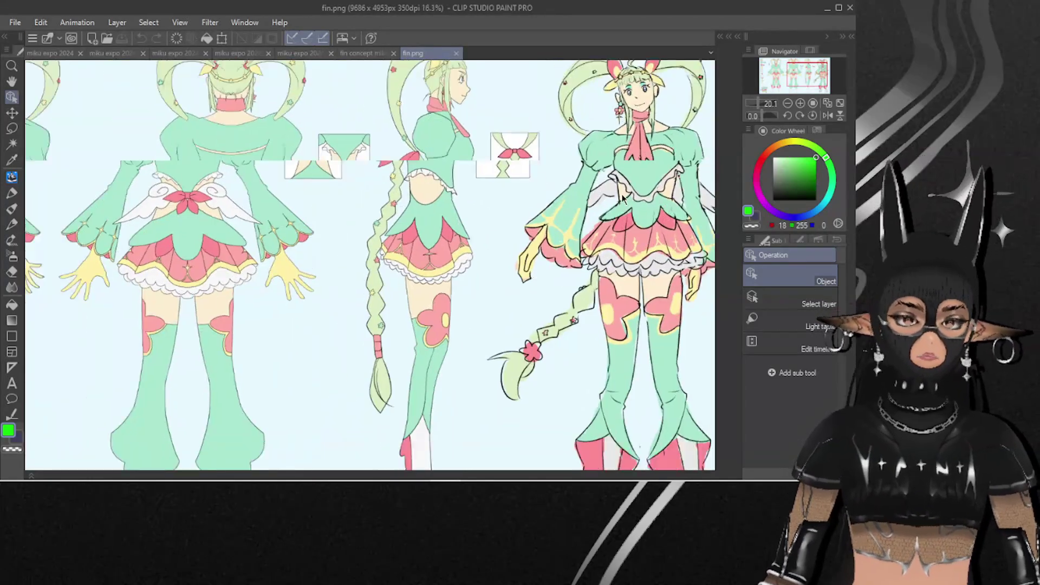
{"action": "scroll", "coordinate": [424, 214], "scroll_direction": "up", "scroll_amount": 4}
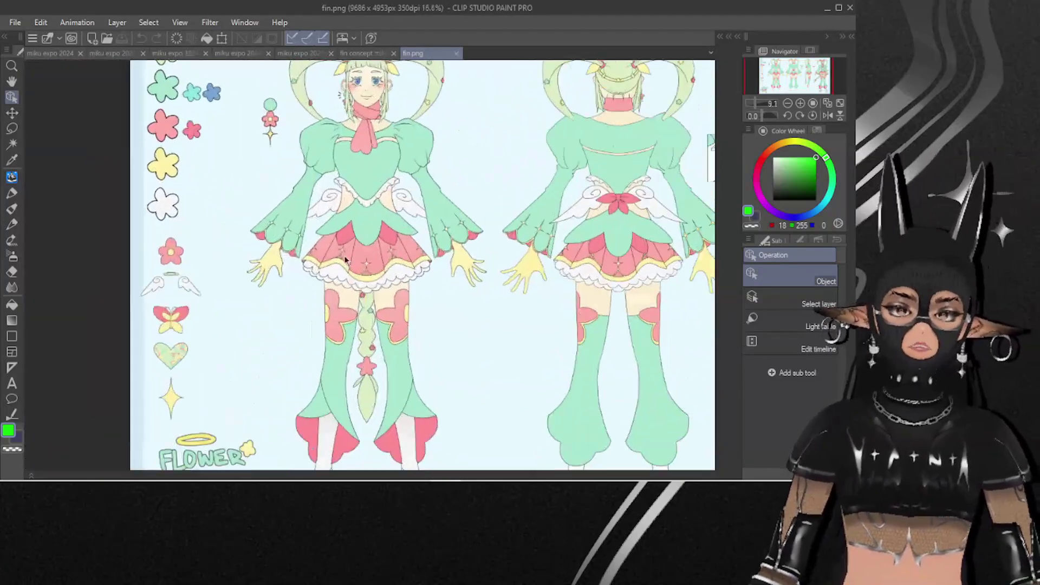
{"action": "scroll", "coordinate": [441, 304], "scroll_direction": "down", "scroll_amount": 3}
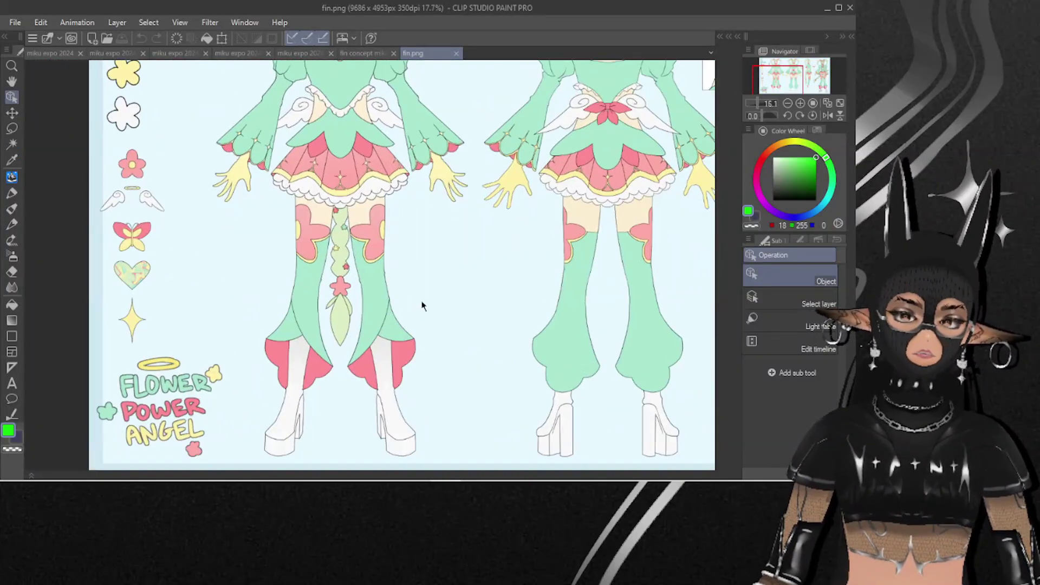
{"action": "scroll", "coordinate": [303, 255], "scroll_direction": "down", "scroll_amount": 3}
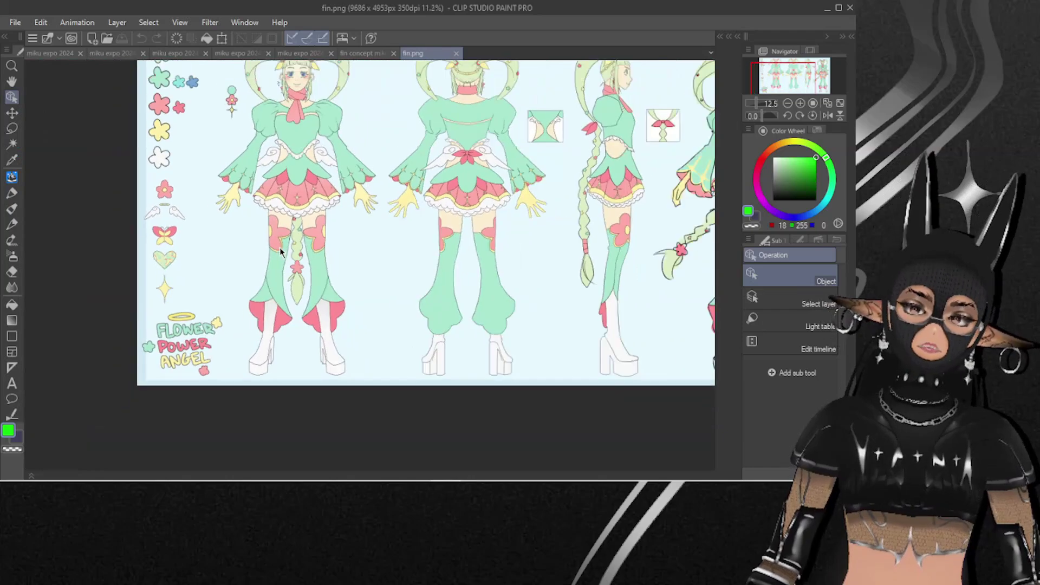
{"action": "scroll", "coordinate": [384, 264], "scroll_direction": "up", "scroll_amount": 4}
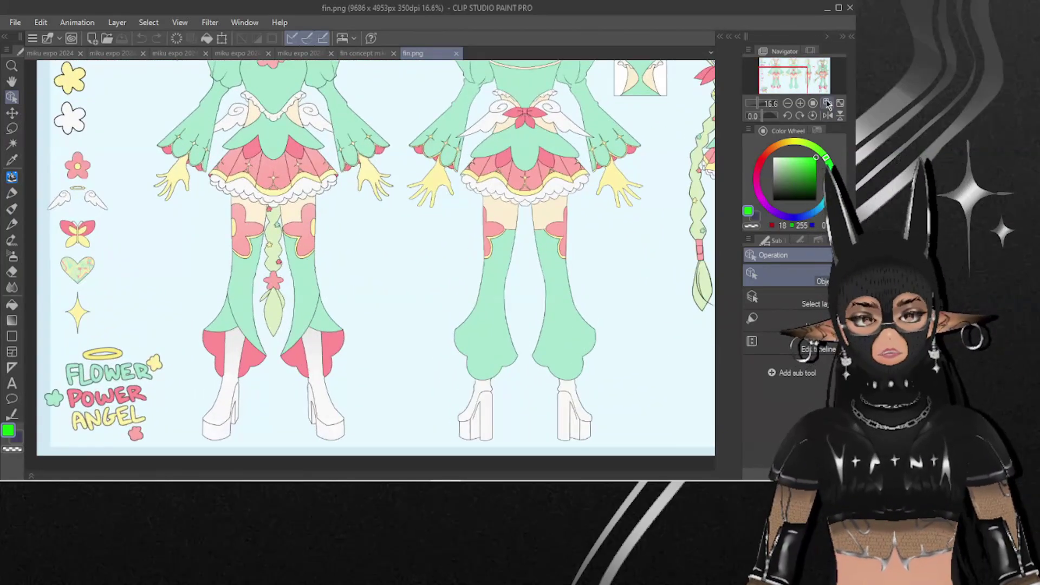
{"action": "scroll", "coordinate": [575, 241], "scroll_direction": "down", "scroll_amount": 2}
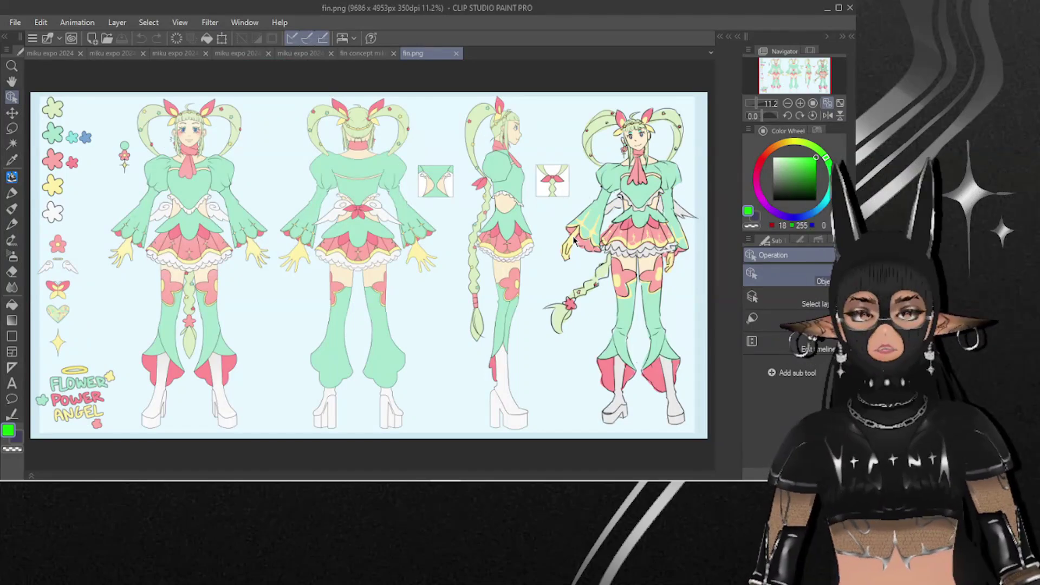
{"action": "scroll", "coordinate": [271, 325], "scroll_direction": "up", "scroll_amount": 3}
{"action": "scroll", "coordinate": [244, 353], "scroll_direction": "down", "scroll_amount": 3}
{"action": "scroll", "coordinate": [236, 367], "scroll_direction": "up", "scroll_amount": 2}
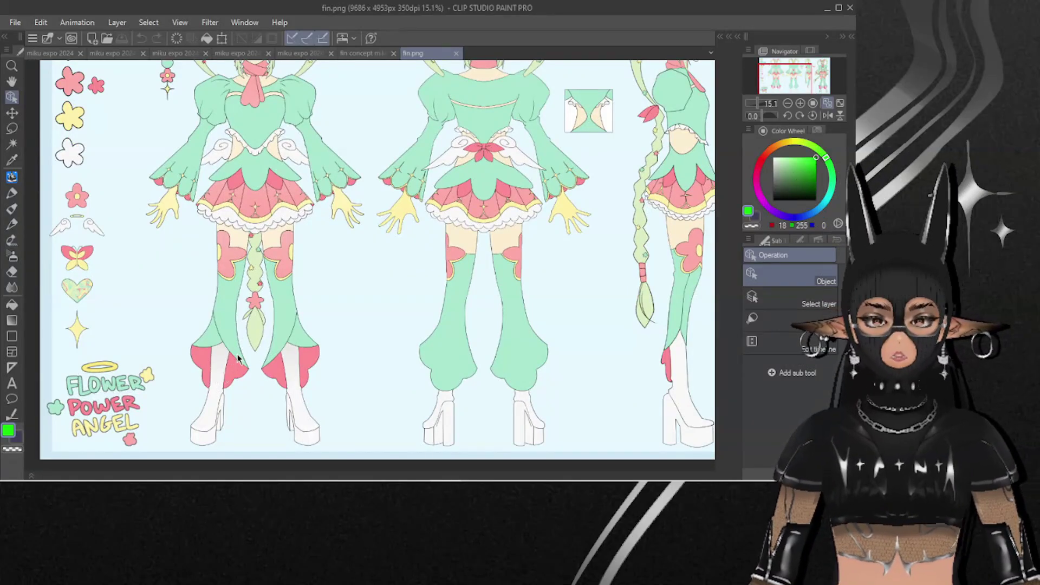
{"action": "scroll", "coordinate": [270, 306], "scroll_direction": "down", "scroll_amount": 1}
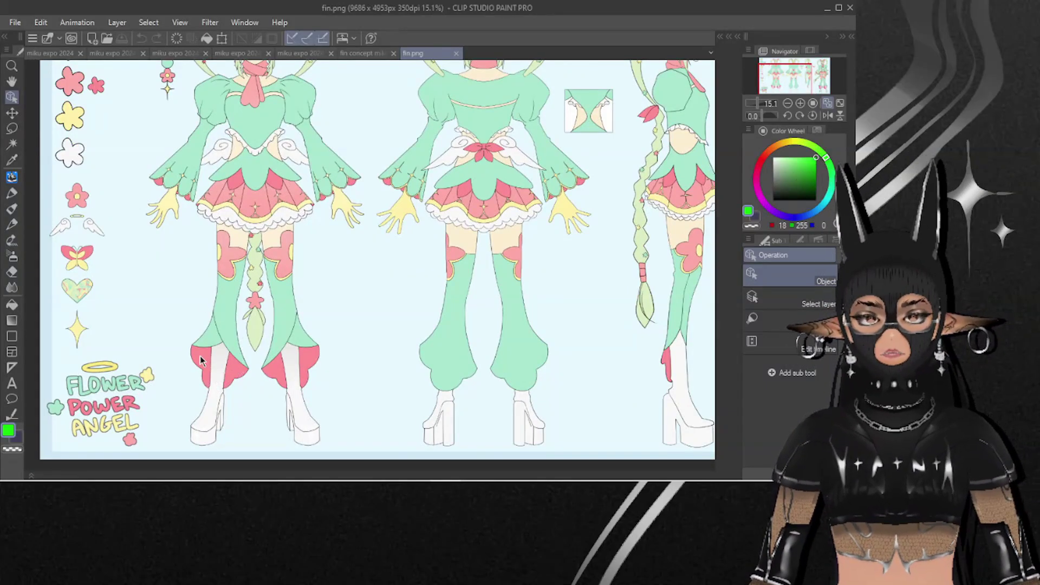
{"action": "scroll", "coordinate": [199, 356], "scroll_direction": "up", "scroll_amount": 1}
{"action": "scroll", "coordinate": [200, 353], "scroll_direction": "down", "scroll_amount": 1}
{"action": "scroll", "coordinate": [558, 373], "scroll_direction": "up", "scroll_amount": 2}
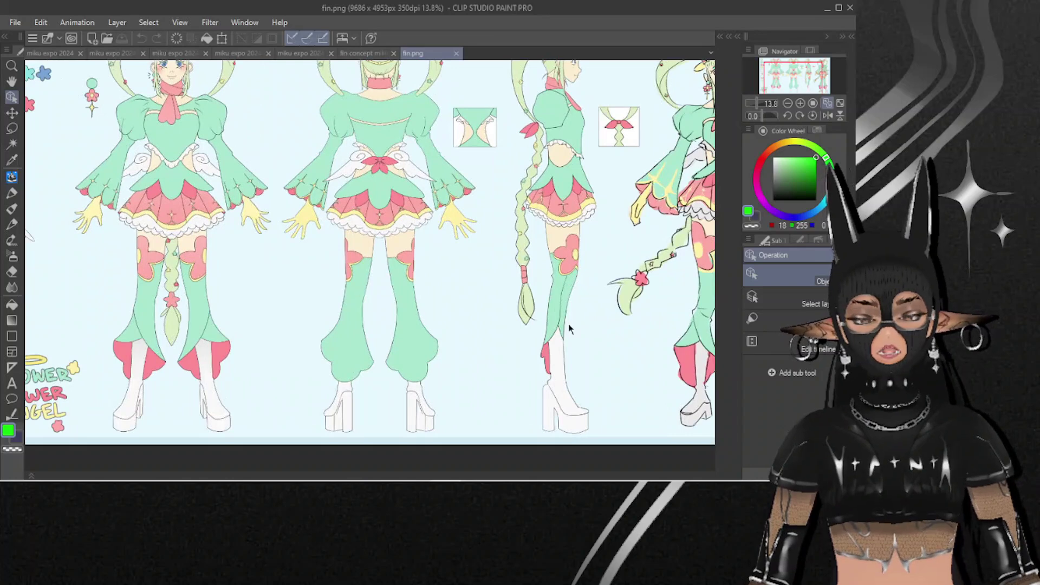
{"action": "scroll", "coordinate": [569, 328], "scroll_direction": "up", "scroll_amount": 1}
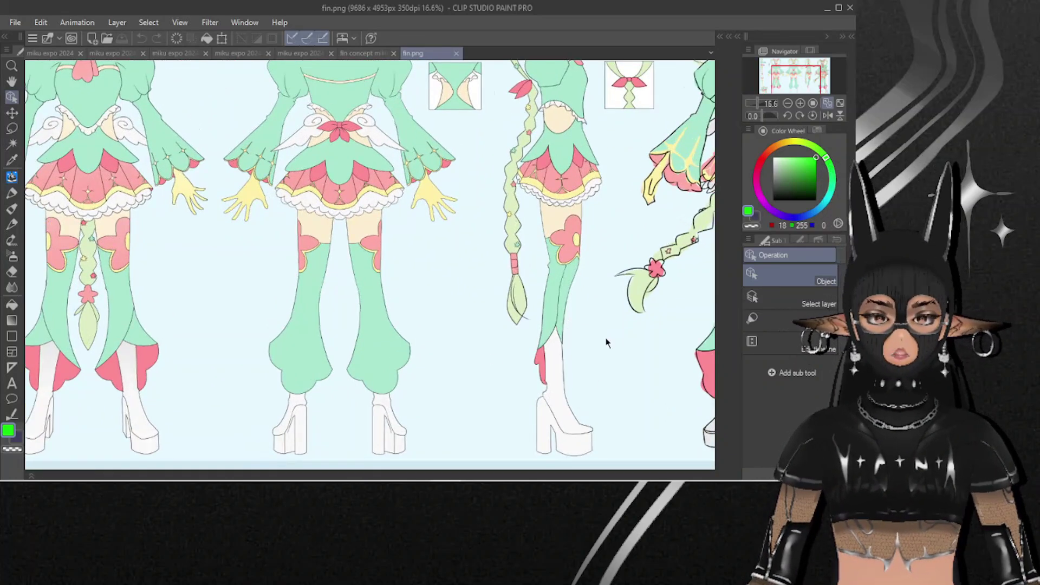
{"action": "scroll", "coordinate": [601, 341], "scroll_direction": "down", "scroll_amount": 1}
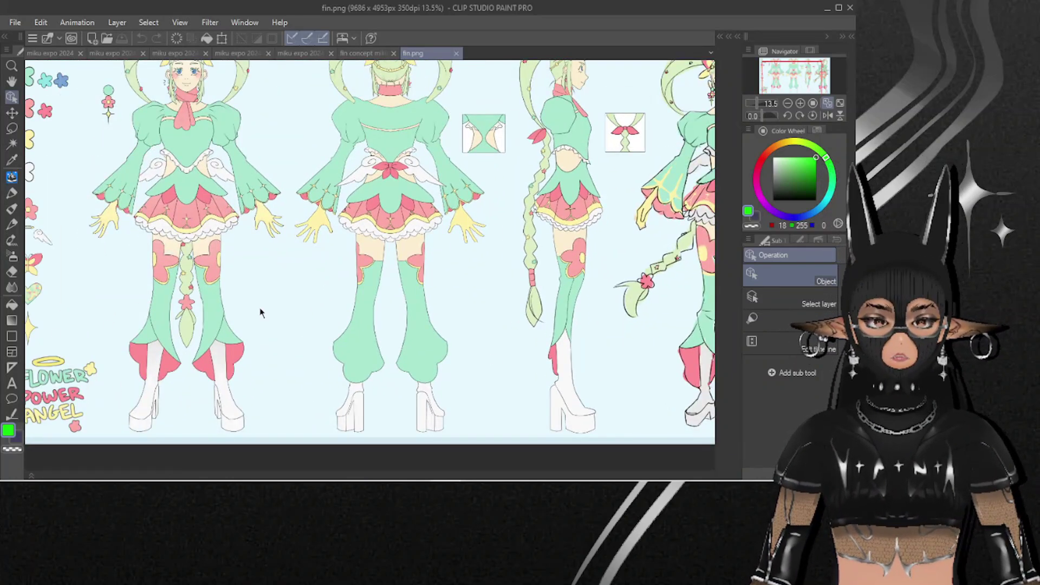
{"action": "scroll", "coordinate": [547, 332], "scroll_direction": "up", "scroll_amount": 2}
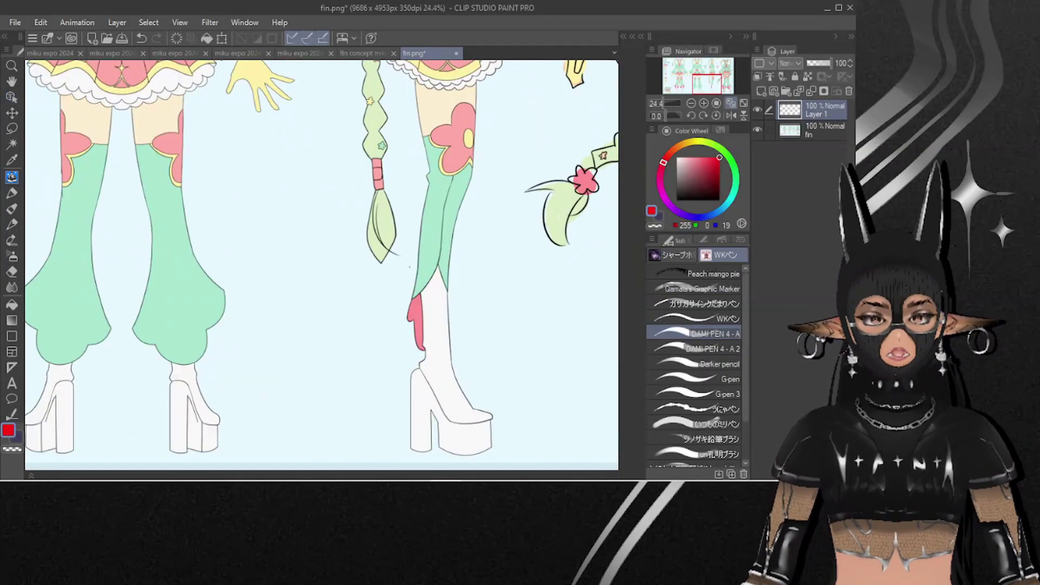
Try and undo red strokes down the side-view leg, then paint pink trim over the boot
{"action": "left_click_drag", "start_coordinate": [417, 264], "coordinate": [394, 318]}
{"action": "key", "text": "ctrl+z"}
{"action": "mouse_move", "coordinate": [417, 265]}
{"action": "left_mouse_down"}
{"action": "mouse_move", "coordinate": [386, 319]}
{"action": "mouse_move", "coordinate": [415, 345]}
{"action": "left_mouse_up"}
{"action": "key", "text": "ctrl+z"}
{"action": "key", "text": "ctrl+z"}
{"action": "left_click_drag", "start_coordinate": [416, 264], "coordinate": [424, 349]}
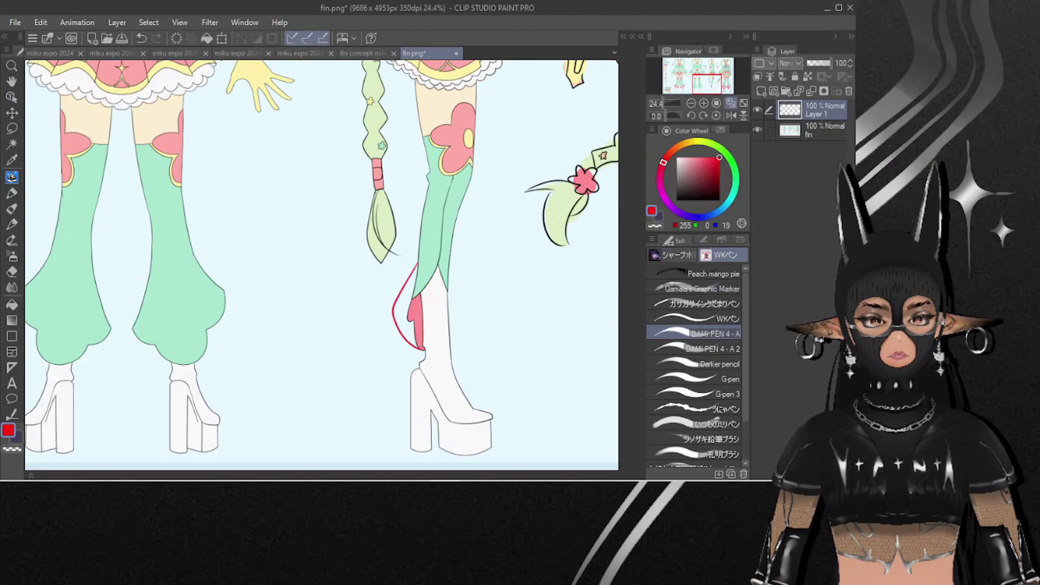
{"action": "key", "text": "ctrl+z"}
{"action": "mouse_move", "coordinate": [403, 292]}
{"action": "left_mouse_down"}
{"action": "mouse_move", "coordinate": [412, 352]}
{"action": "mouse_move", "coordinate": [434, 358]}
{"action": "left_mouse_up"}
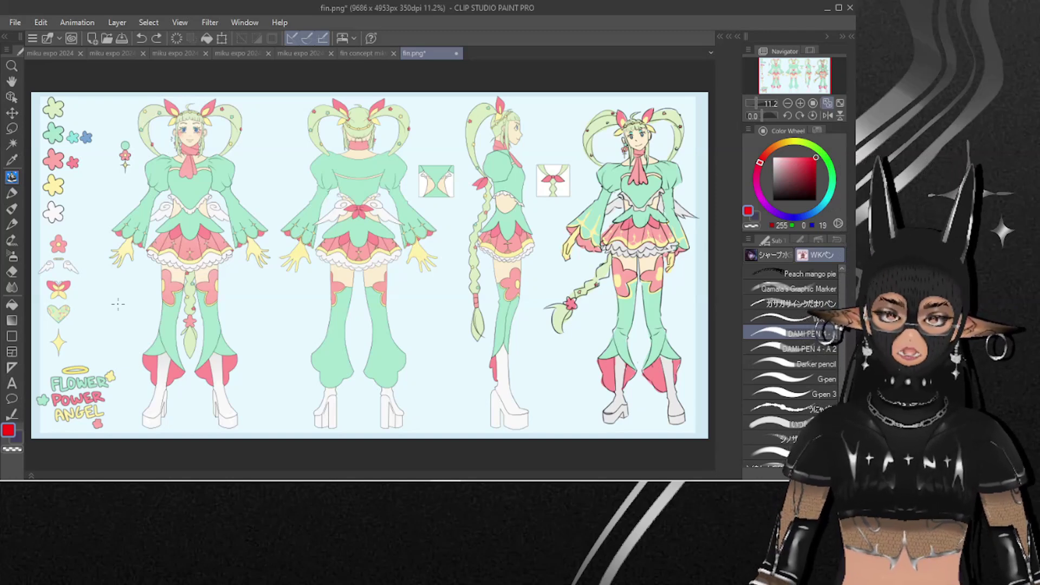
Zoom around the fin.png sheet, then fit the whole Flower Power Angel sheet in view
{"action": "scroll", "coordinate": [163, 282], "scroll_direction": "down", "scroll_amount": 1}
{"action": "scroll", "coordinate": [560, 162], "scroll_direction": "up", "scroll_amount": 4}
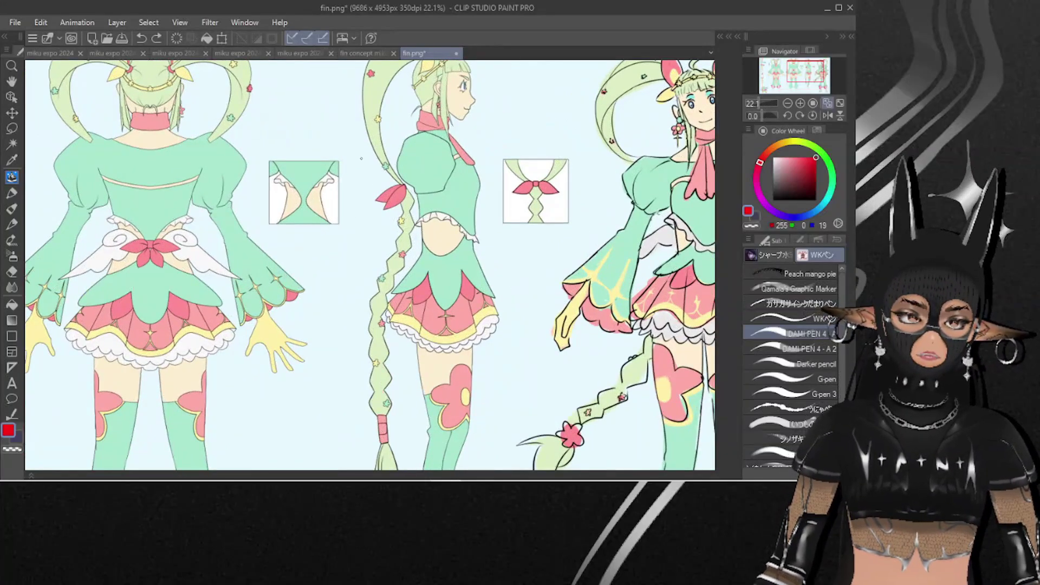
{"action": "scroll", "coordinate": [464, 193], "scroll_direction": "down", "scroll_amount": 1}
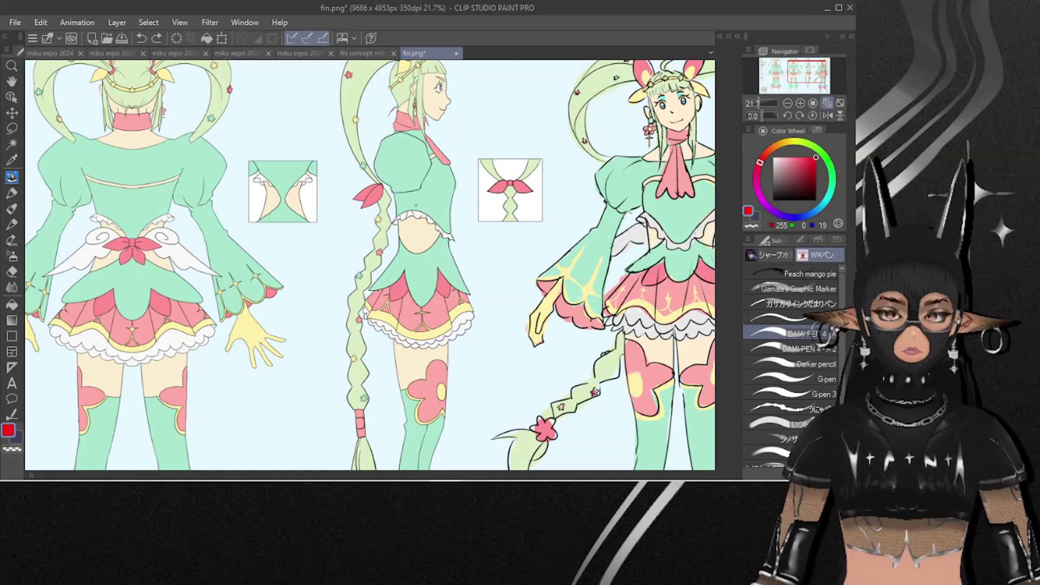
{"action": "scroll", "coordinate": [327, 146], "scroll_direction": "down", "scroll_amount": 1}
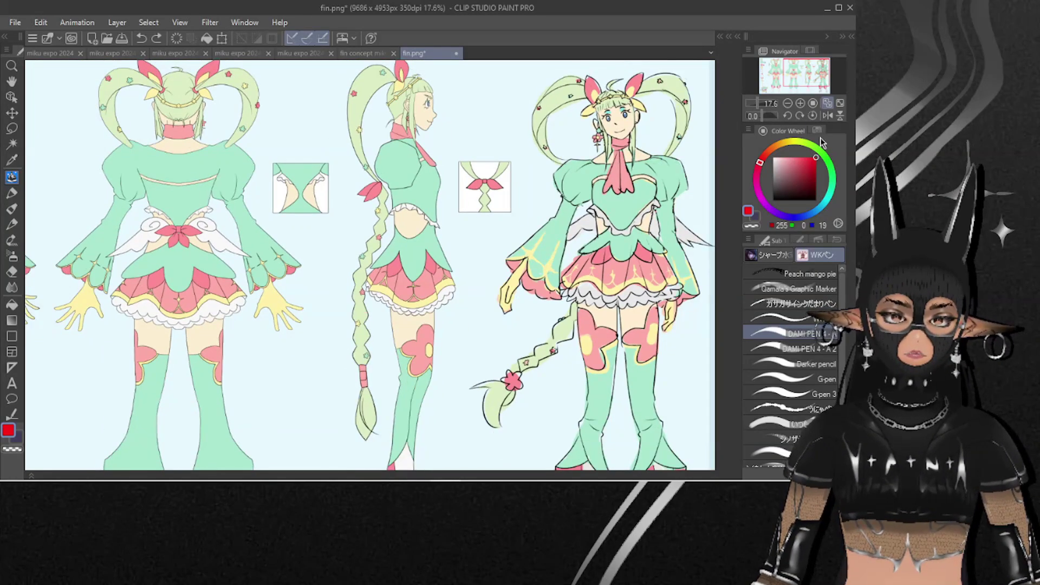
{"action": "left_click", "coordinate": [828, 102]}
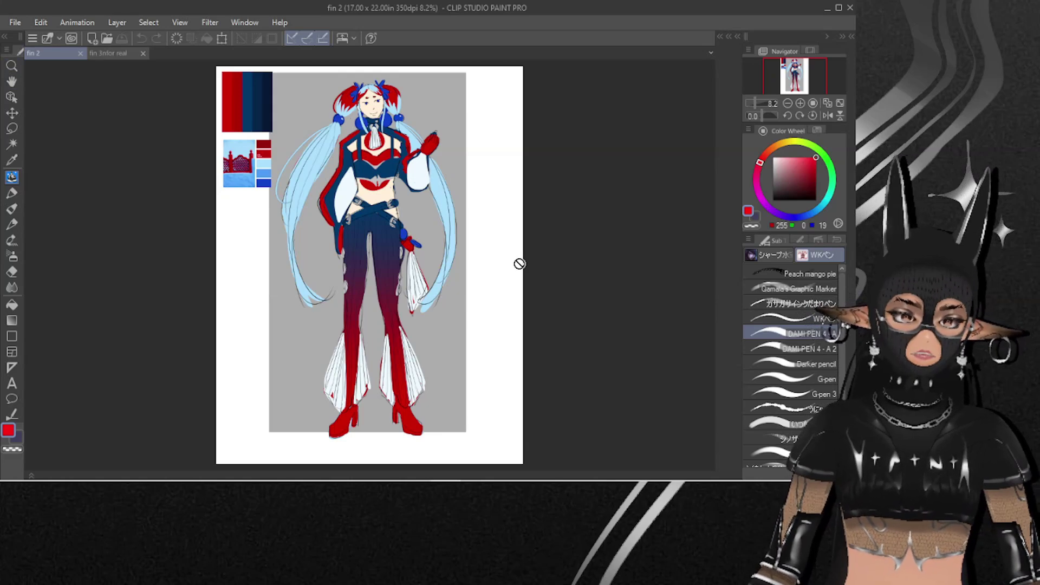
Switch from fin 2 to the fin 3for real Berry Cake Bunny turnaround sheet with Ctrl+Tab
{"action": "key", "text": "ctrl+Tab"}
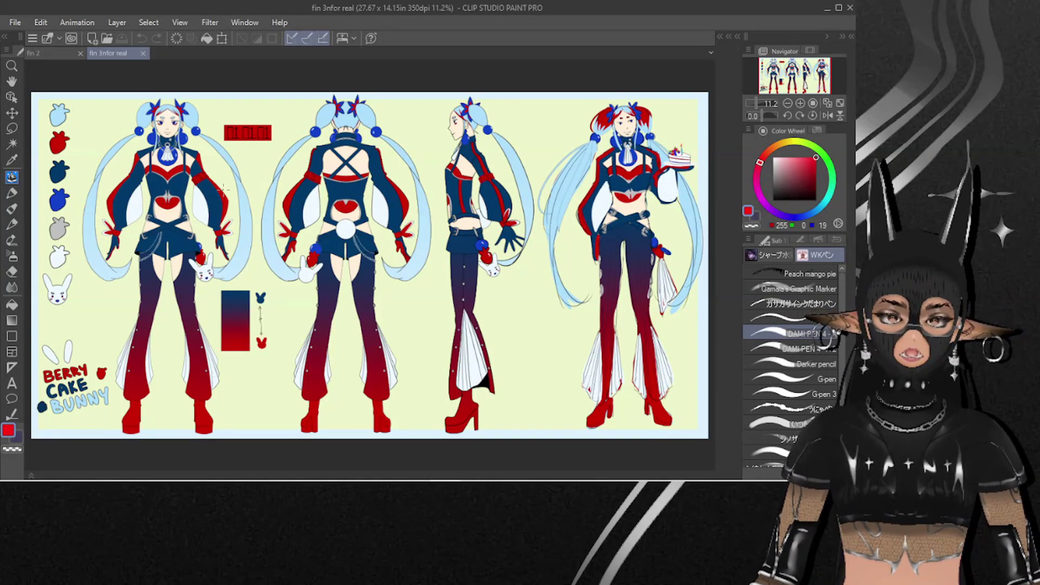
{"action": "scroll", "coordinate": [370, 266], "scroll_direction": "up", "scroll_amount": 3}
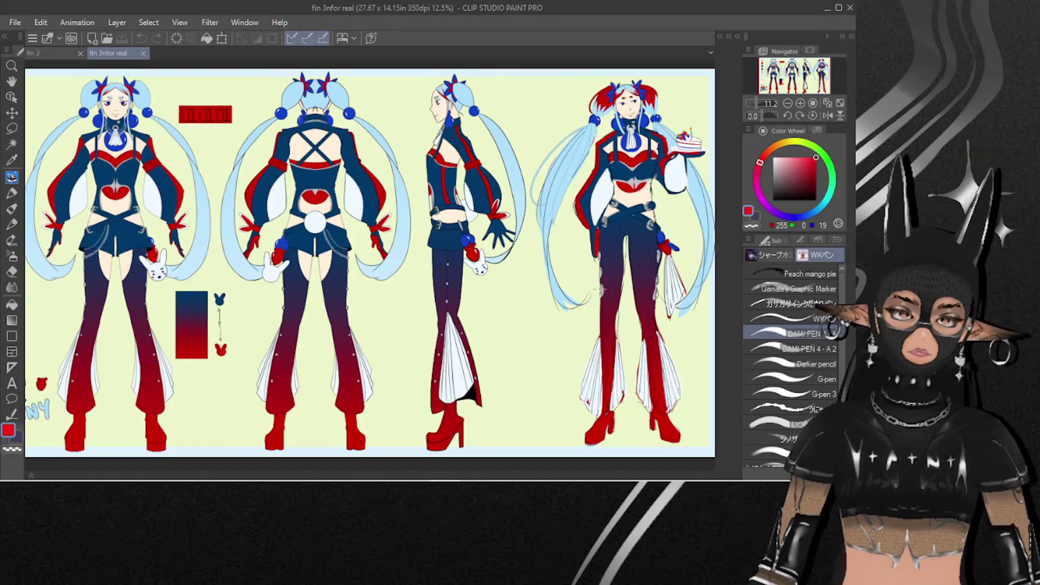
{"action": "scroll", "coordinate": [370, 266], "scroll_direction": "down", "scroll_amount": 2}
{"action": "scroll", "coordinate": [370, 244], "scroll_direction": "up", "scroll_amount": 2}
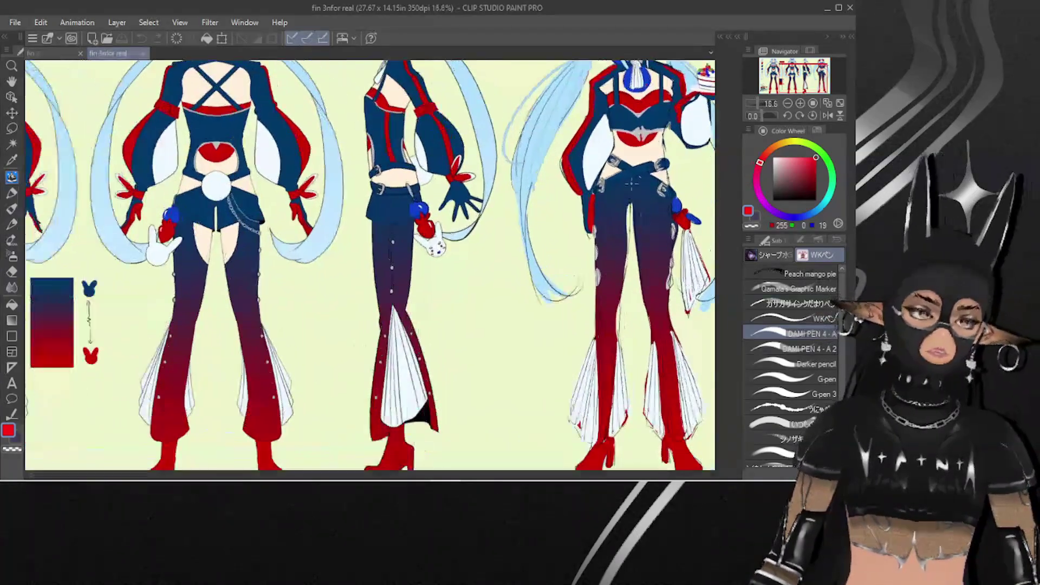
{"action": "scroll", "coordinate": [370, 244], "scroll_direction": "down", "scroll_amount": 3}
{"action": "scroll", "coordinate": [370, 244], "scroll_direction": "up", "scroll_amount": 1}
{"action": "scroll", "coordinate": [204, 322], "scroll_direction": "up", "scroll_amount": 3}
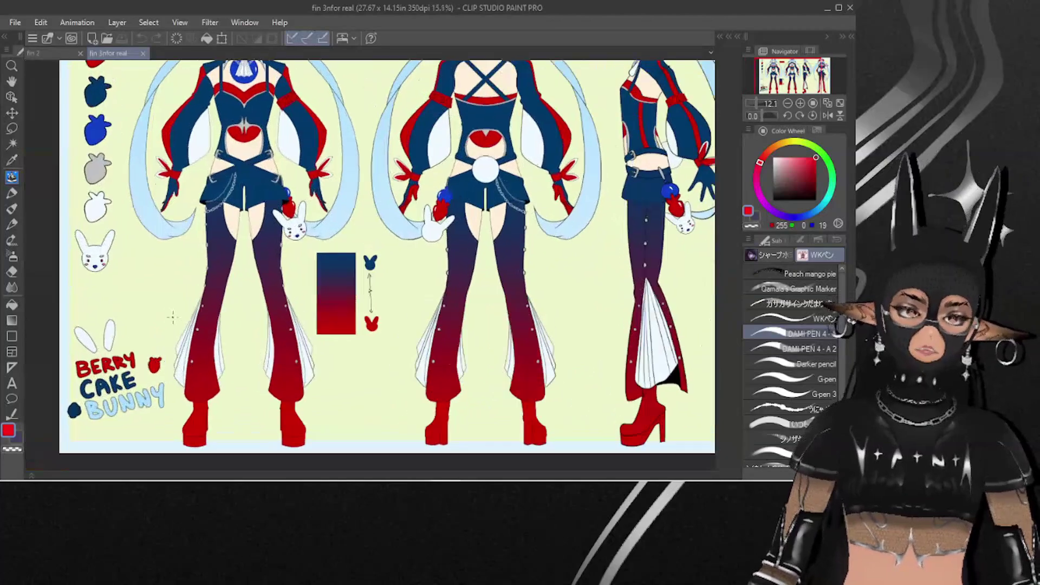
{"action": "scroll", "coordinate": [247, 276], "scroll_direction": "down", "scroll_amount": 4}
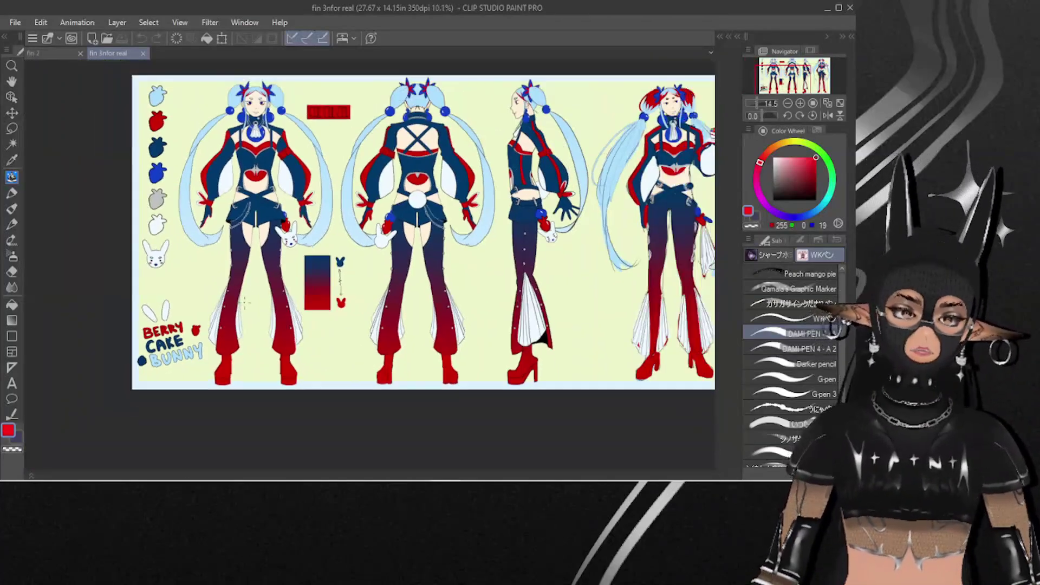
{"action": "scroll", "coordinate": [230, 295], "scroll_direction": "up", "scroll_amount": 3}
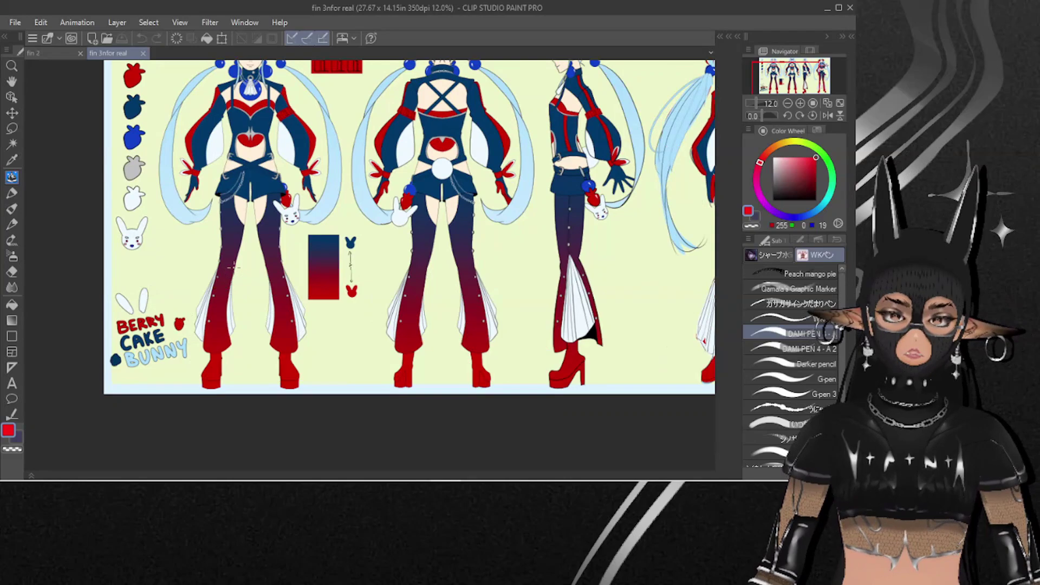
{"action": "scroll", "coordinate": [247, 320], "scroll_direction": "down", "scroll_amount": 2}
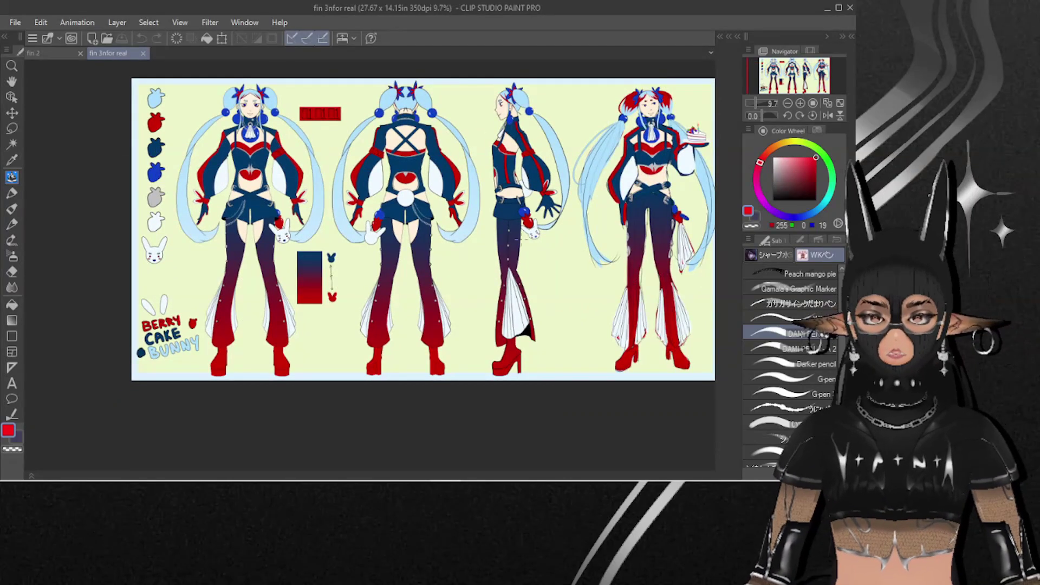
{"action": "scroll", "coordinate": [412, 268], "scroll_direction": "up", "scroll_amount": 1}
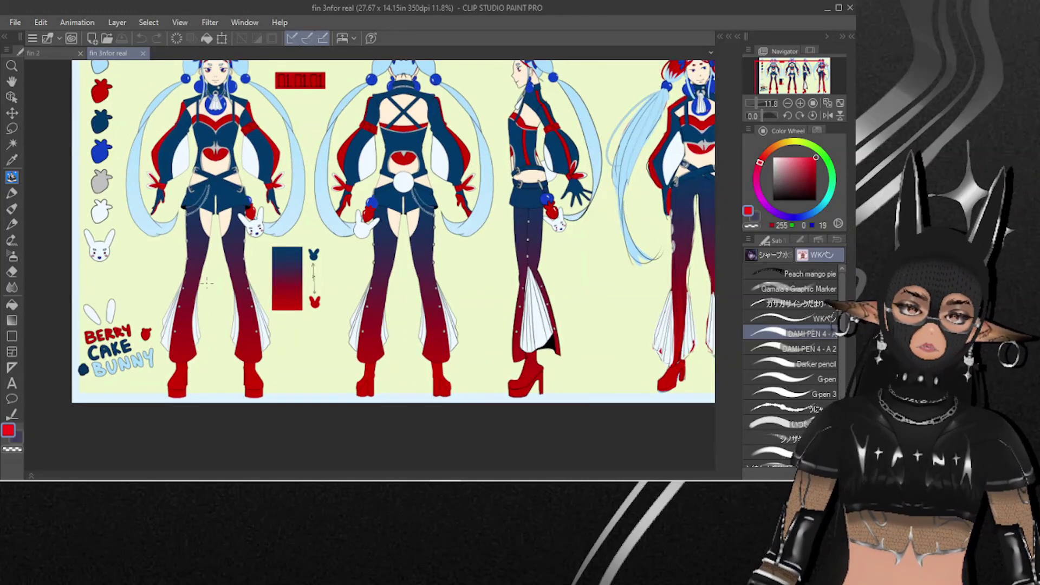
{"action": "scroll", "coordinate": [206, 279], "scroll_direction": "down", "scroll_amount": 2}
{"action": "scroll", "coordinate": [408, 152], "scroll_direction": "up", "scroll_amount": 1}
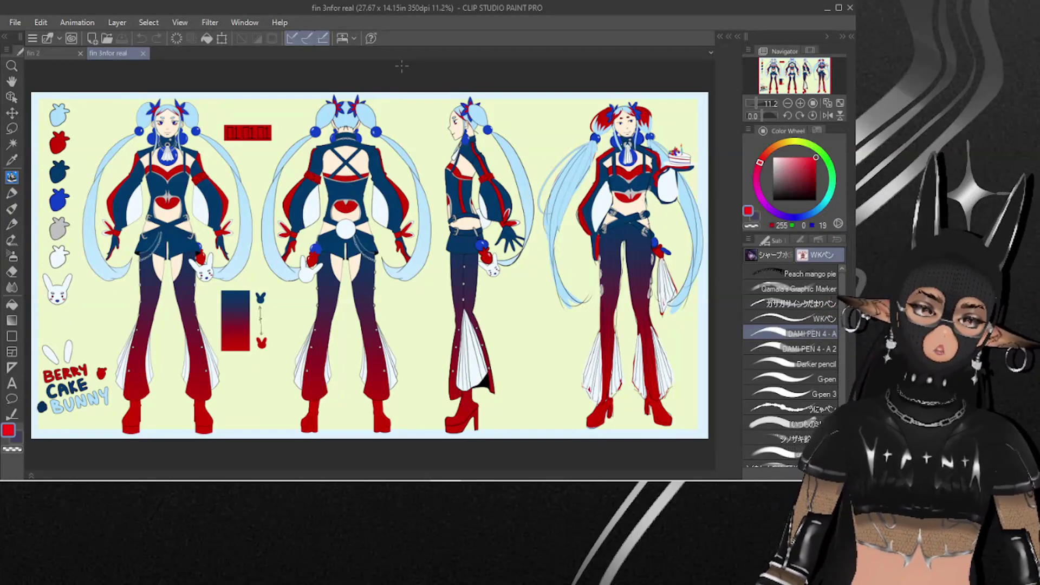
Zoom into the Berry Cake Bunny front and back figures, then fit the whole sheet to the window
{"action": "scroll", "coordinate": [401, 65], "scroll_direction": "up", "scroll_amount": 5}
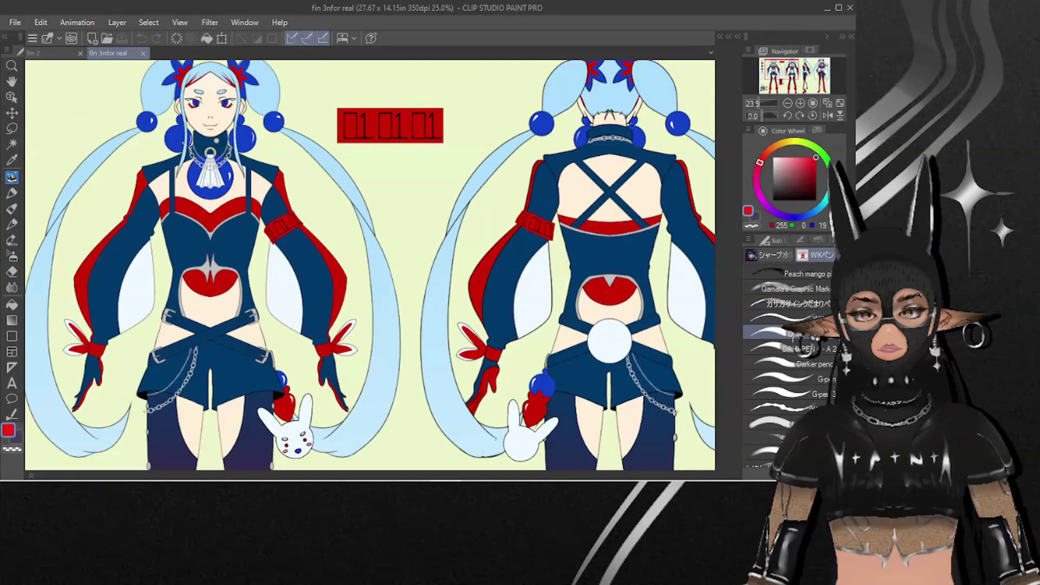
{"action": "scroll", "coordinate": [370, 265], "scroll_direction": "up", "scroll_amount": 2}
{"action": "scroll", "coordinate": [371, 265], "scroll_direction": "down", "scroll_amount": 5}
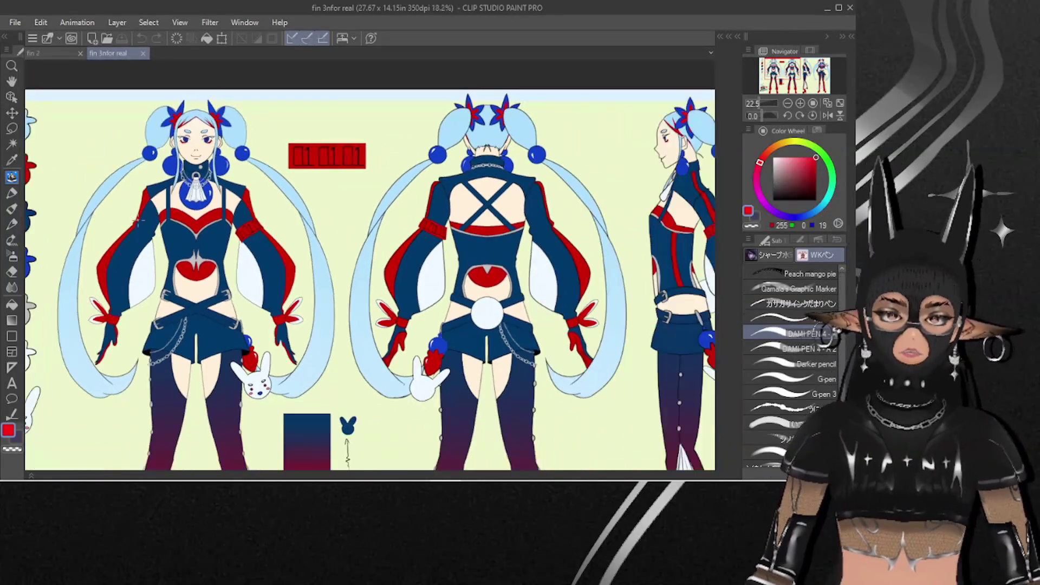
{"action": "left_click", "coordinate": [827, 103]}
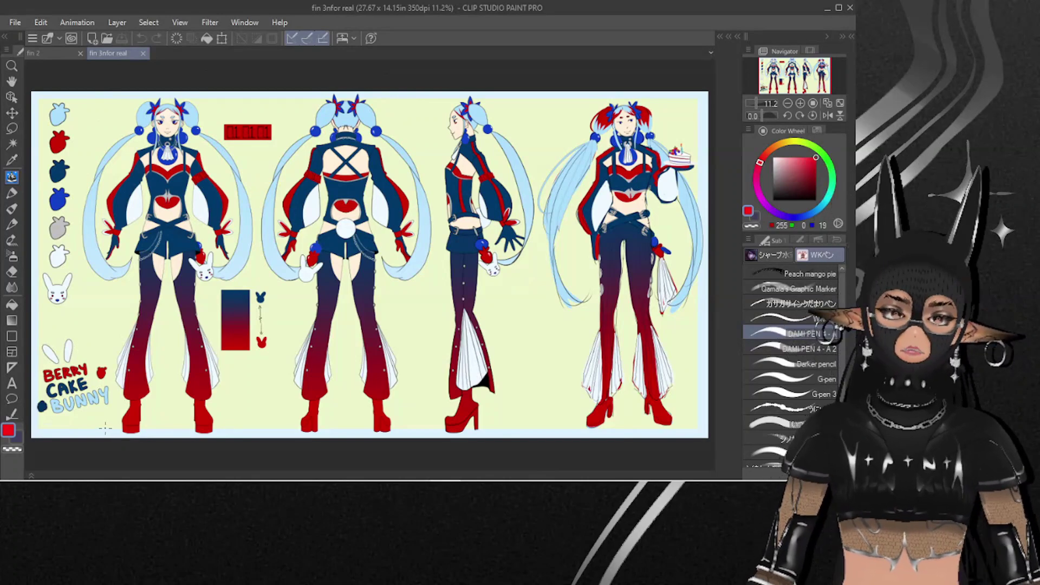
{"action": "scroll", "coordinate": [175, 262], "scroll_direction": "up", "scroll_amount": 5}
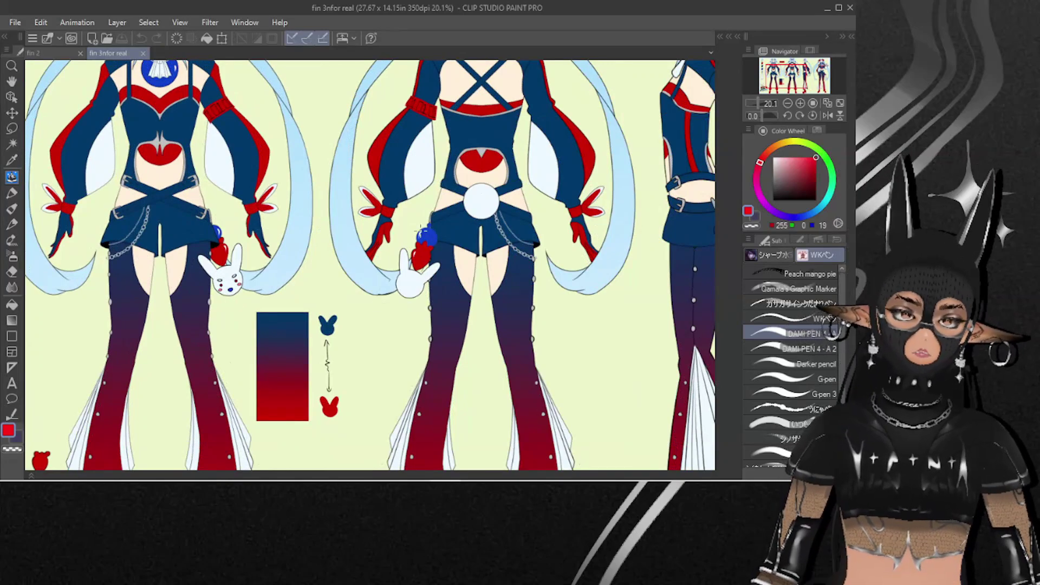
{"action": "scroll", "coordinate": [262, 110], "scroll_direction": "down", "scroll_amount": 4}
{"action": "scroll", "coordinate": [261, 110], "scroll_direction": "up", "scroll_amount": 3}
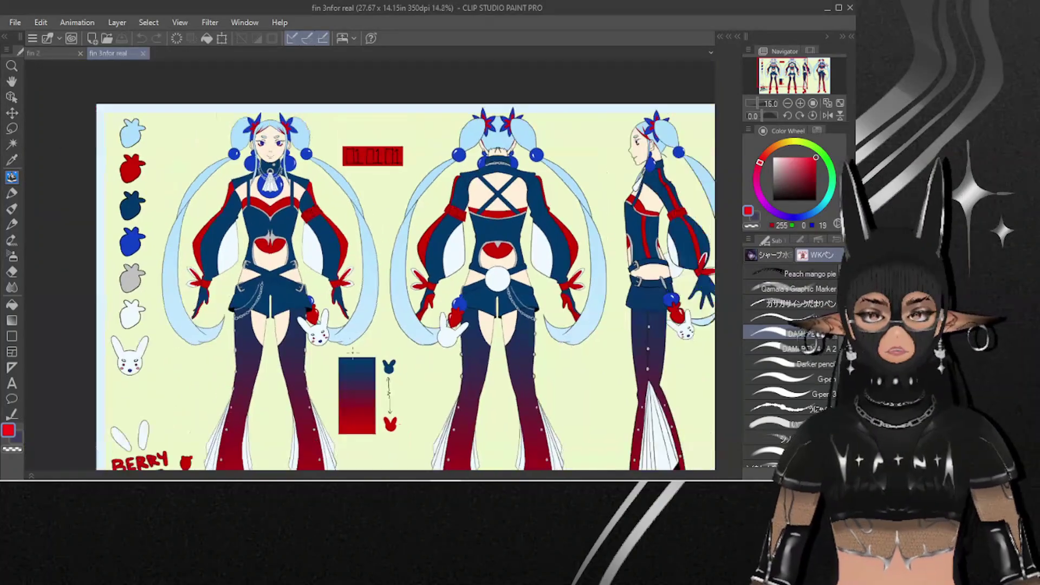
{"action": "scroll", "coordinate": [262, 110], "scroll_direction": "up", "scroll_amount": 1}
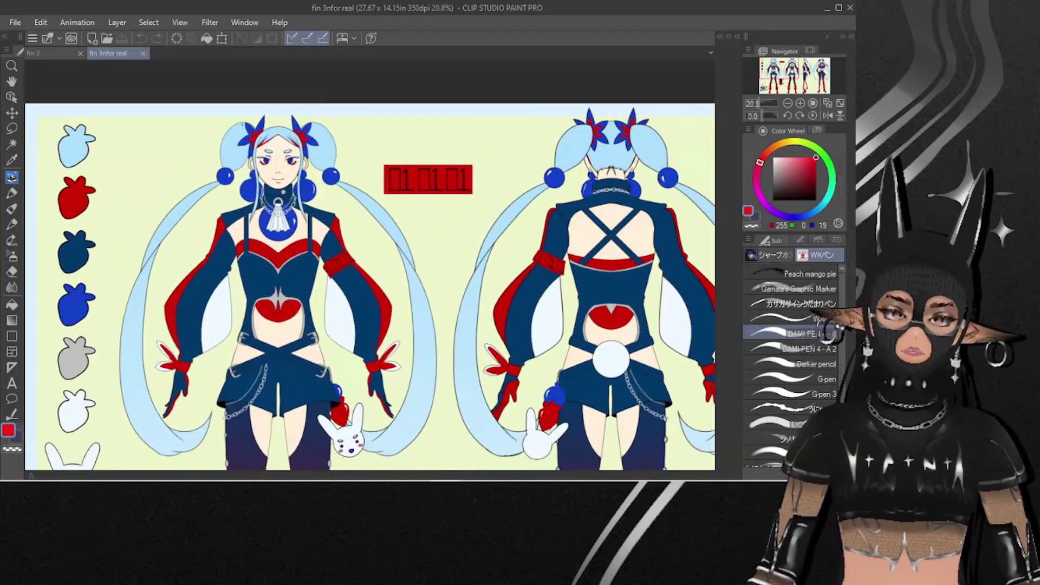
{"action": "scroll", "coordinate": [249, 128], "scroll_direction": "up", "scroll_amount": 1}
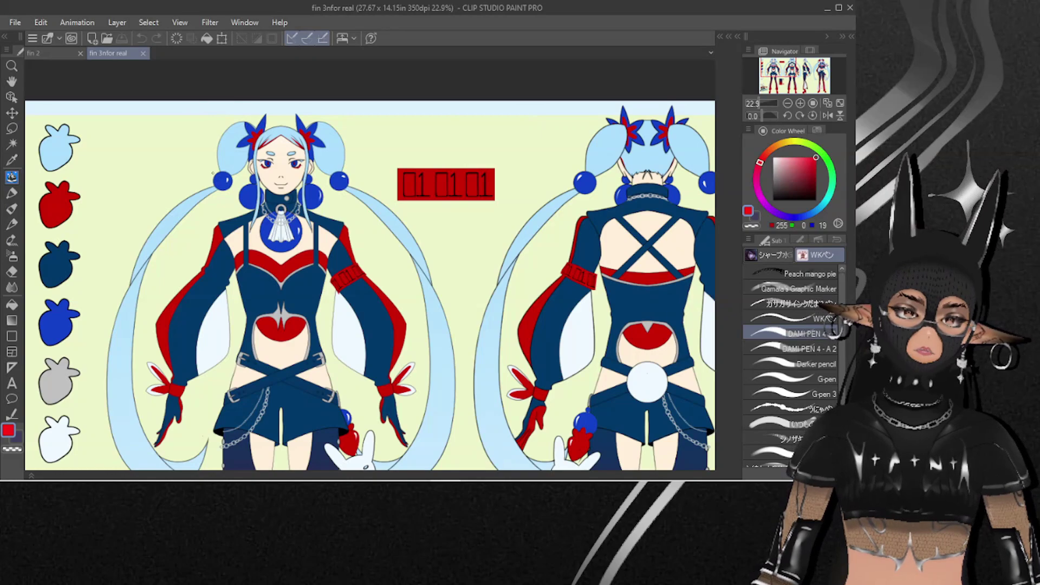
{"action": "key", "text": "ctrl+0"}
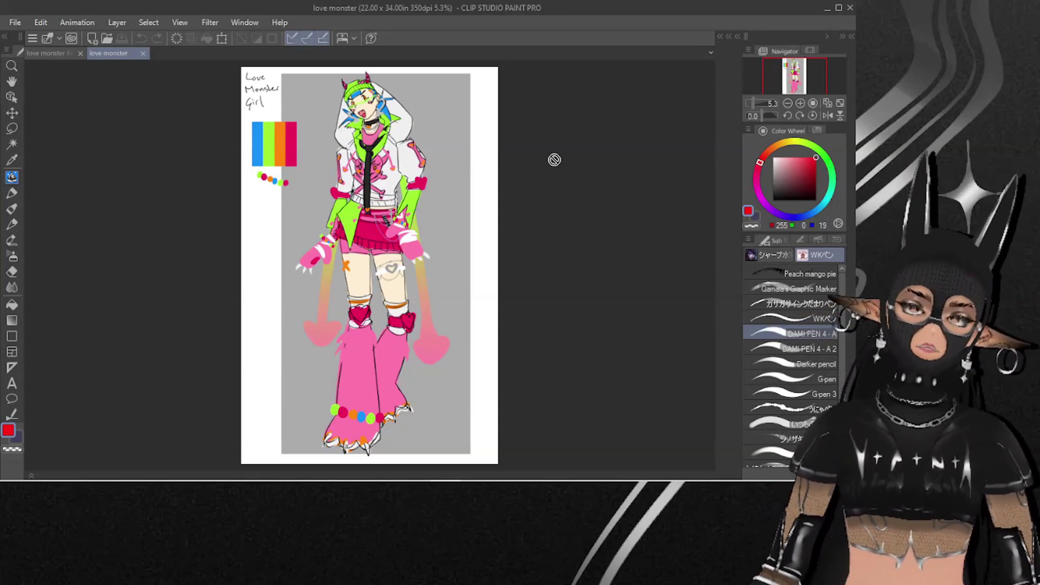
Switch to the love monster fin.png tab holding the Love Monster Popstar turnaround
{"action": "left_click", "coordinate": [48, 53]}
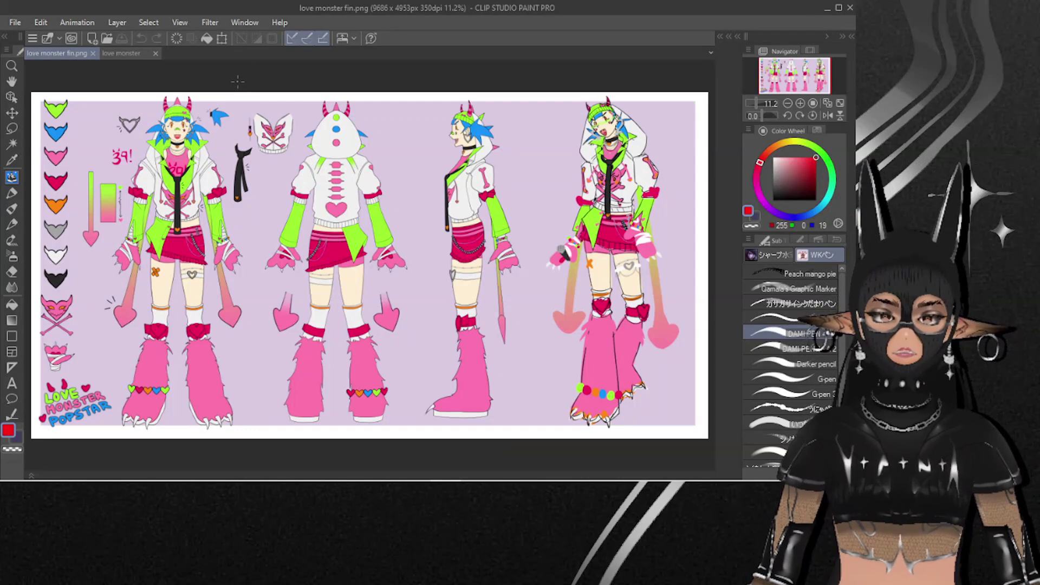